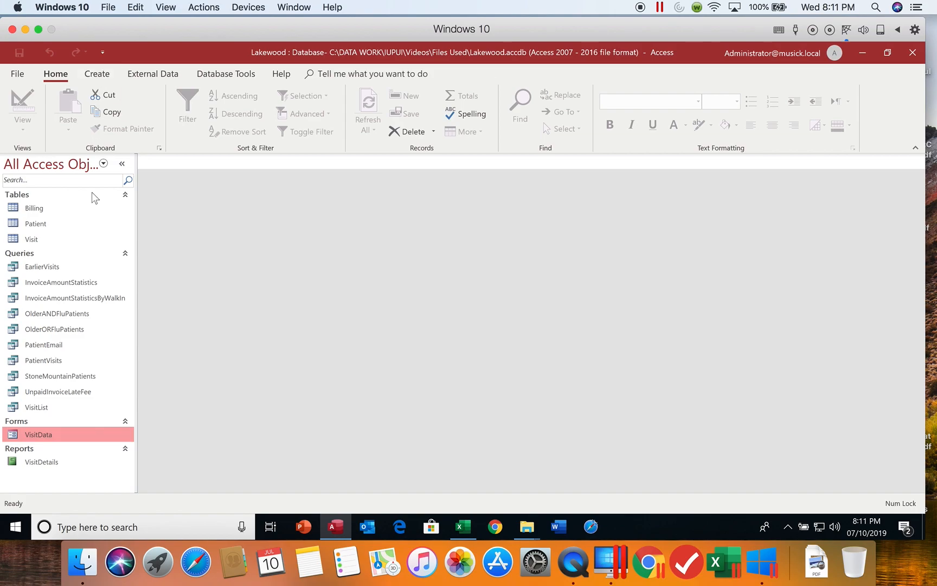
# From the Create tab, launch the Form Wizard with the Patient table selected as its source
pyautogui.click(100, 76)
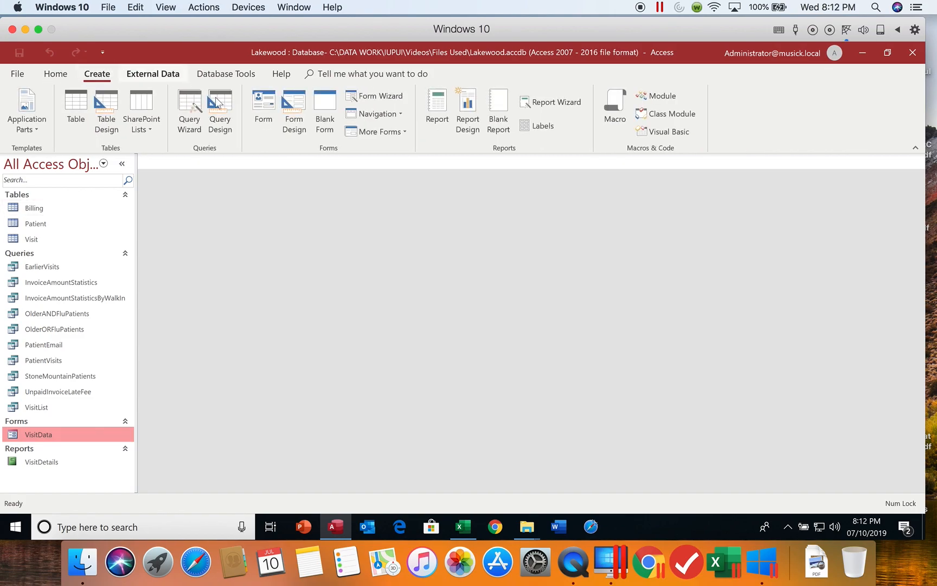
pyautogui.click(39, 223)
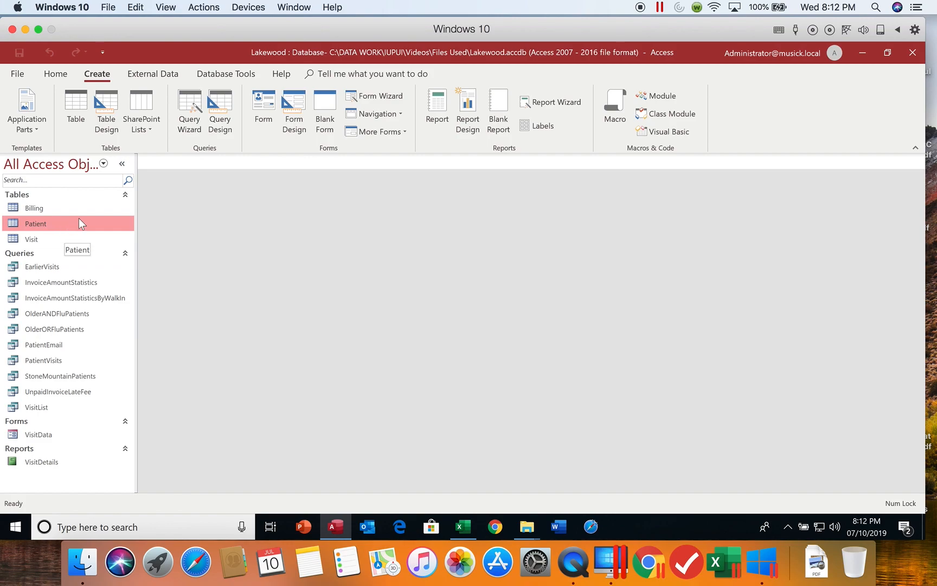
pyautogui.click(385, 98)
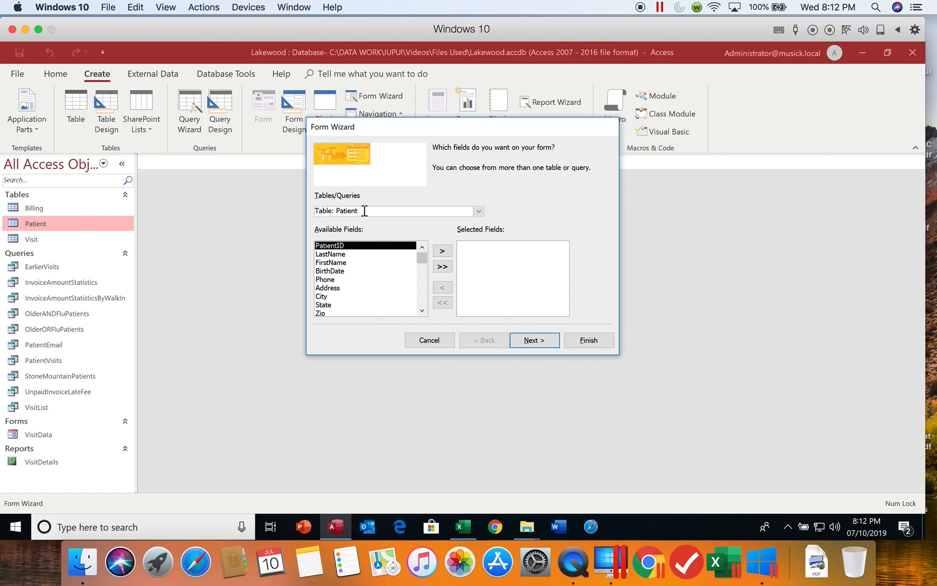
# Keep Table: Patient as the source and add all of its fields to the form
pyautogui.click(480, 211)
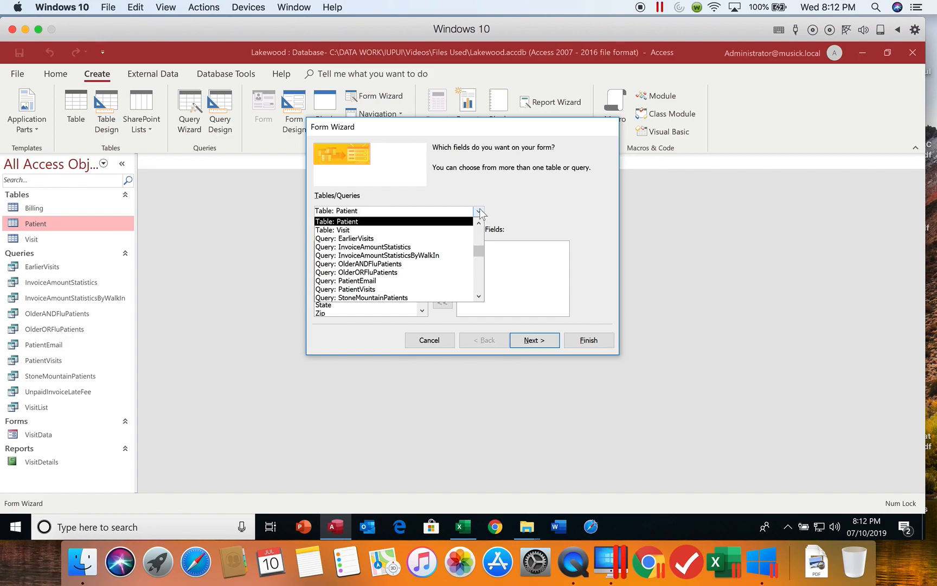
pyautogui.click(481, 211)
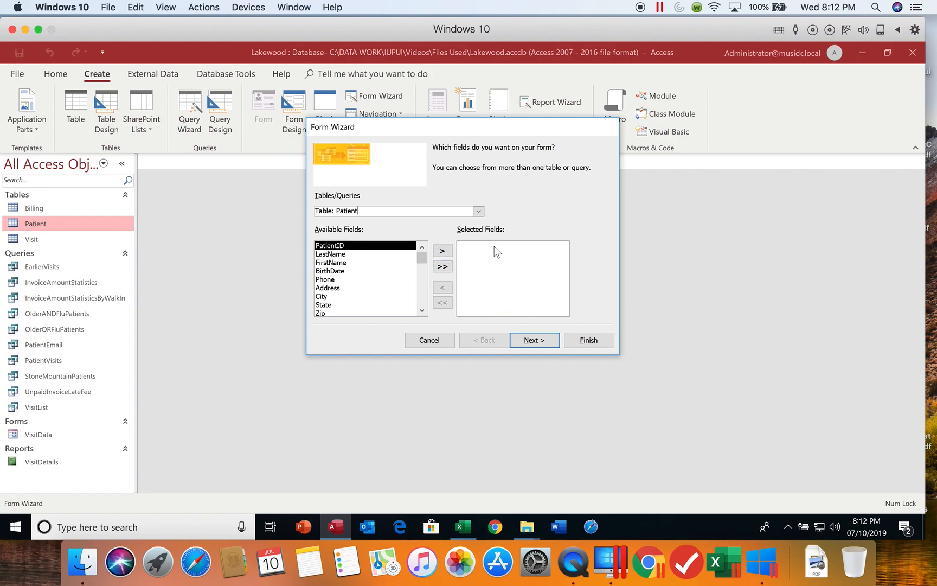
pyautogui.click(442, 267)
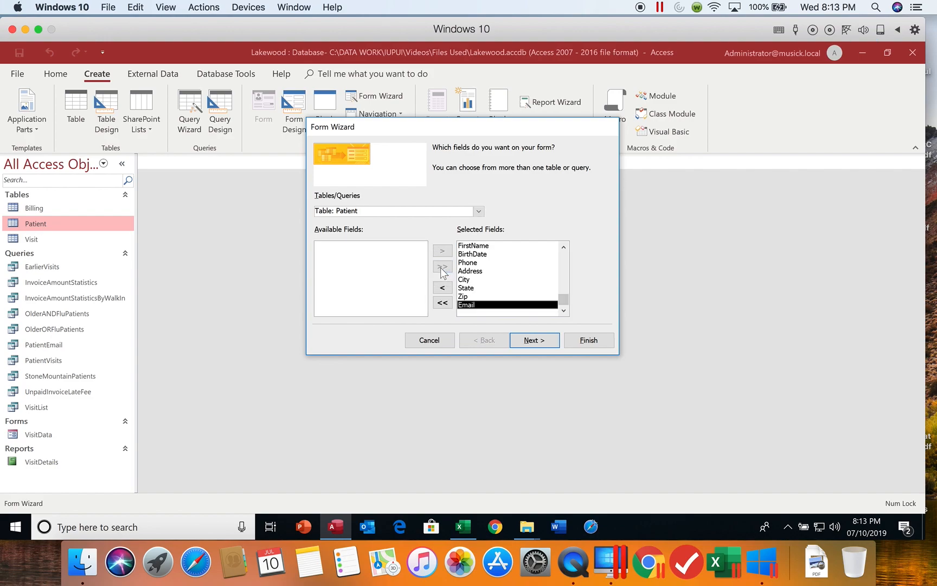
# Remove the Phone field and add it back so it sits after Email
pyautogui.click(471, 263)
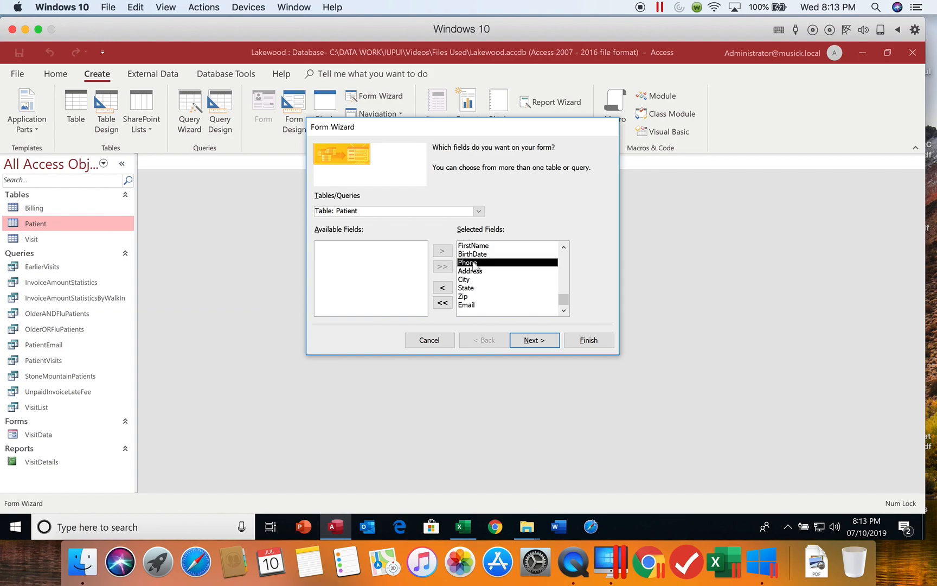
pyautogui.click(444, 293)
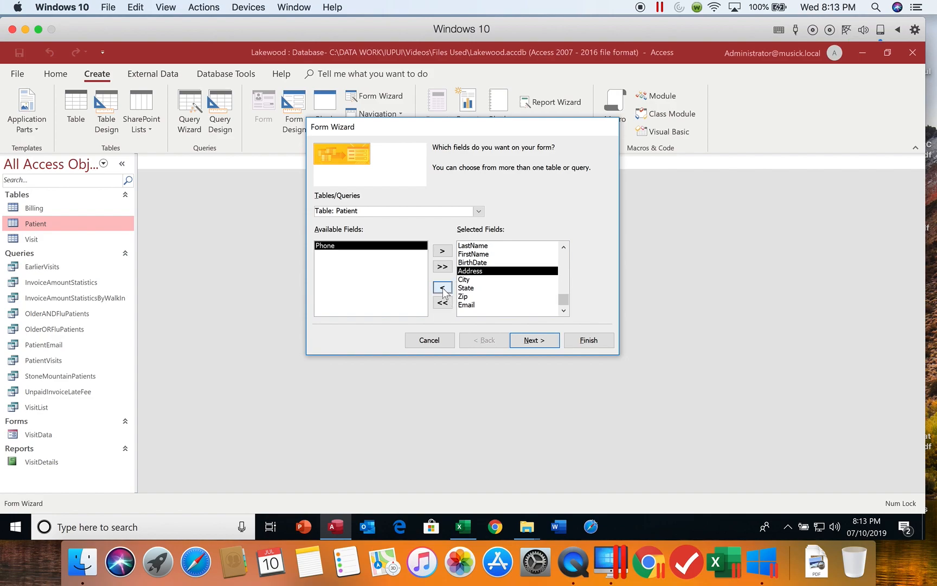
pyautogui.click(470, 306)
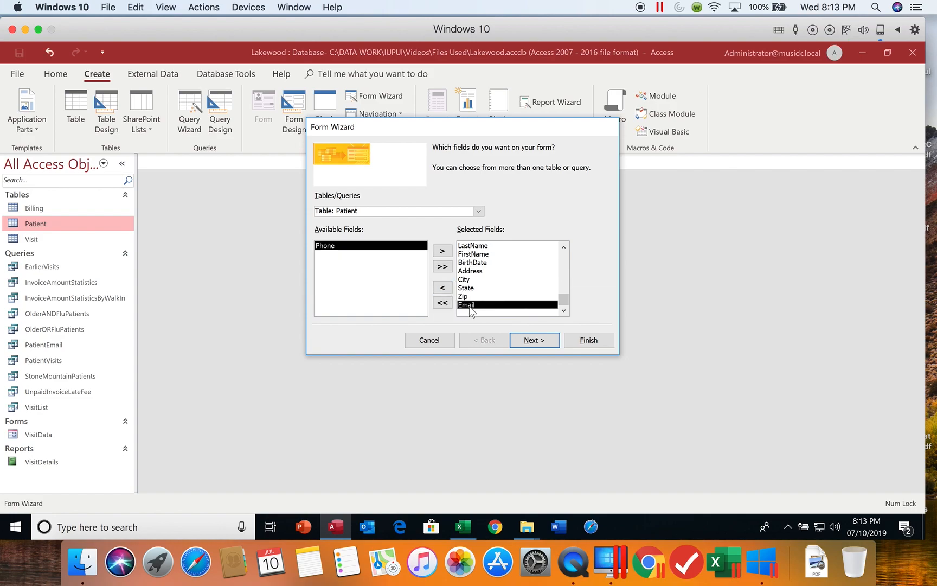
pyautogui.click(443, 251)
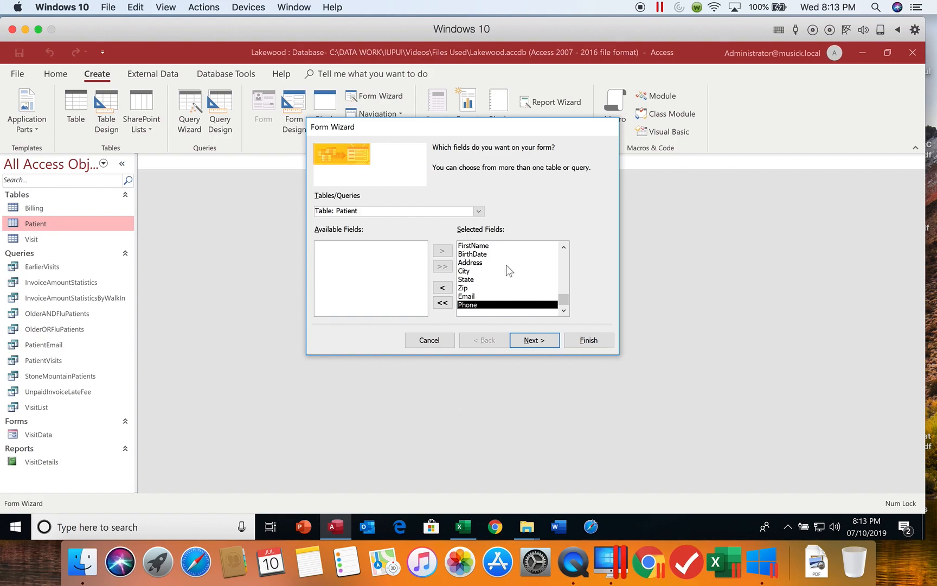
pyautogui.moveTo(564, 302)
pyautogui.mouseDown()
pyautogui.moveTo(564, 255)
pyautogui.moveTo(569, 314)
pyautogui.mouseUp()
# Preview the Tabular, Datasheet and Justified layouts, then choose Columnar
pyautogui.click(541, 344)
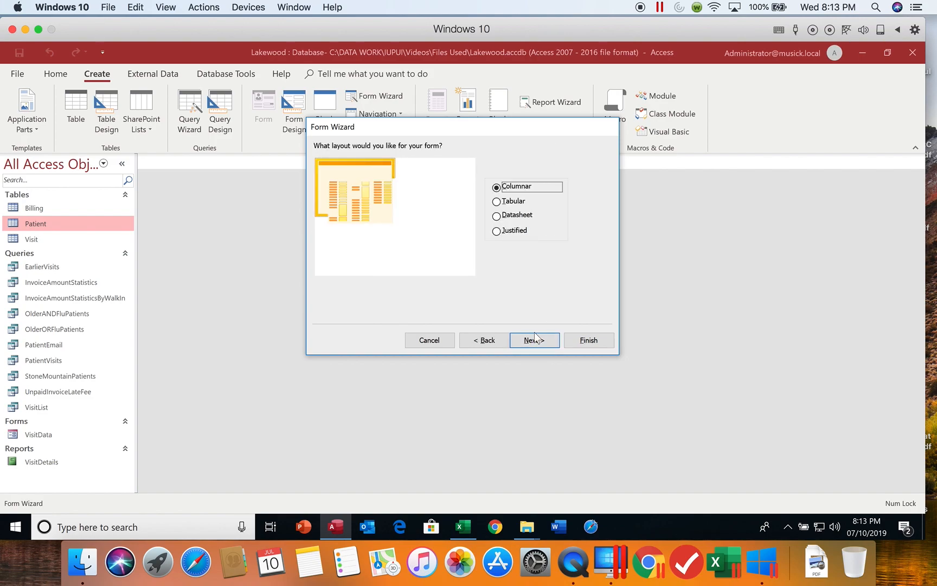
pyautogui.click(515, 207)
pyautogui.click(516, 219)
pyautogui.click(512, 231)
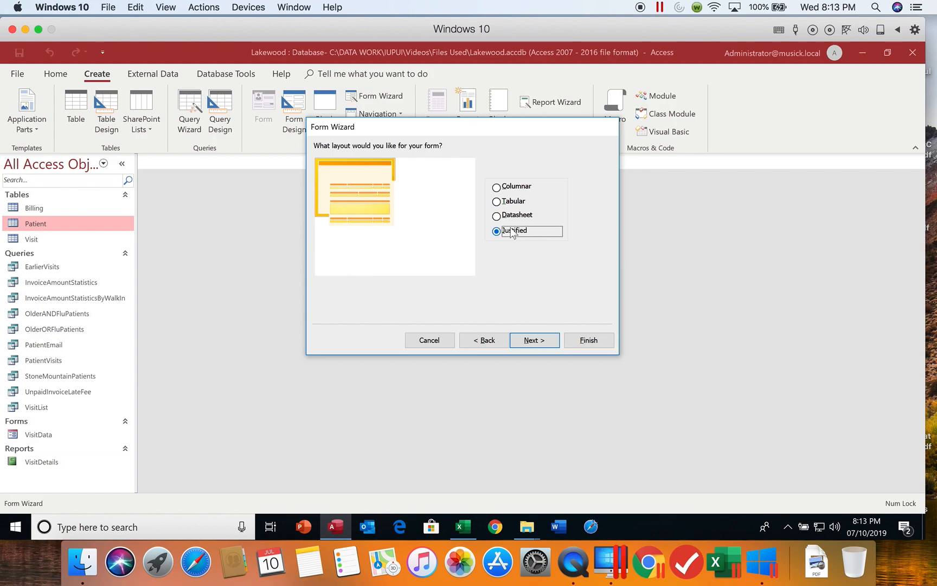
pyautogui.click(519, 190)
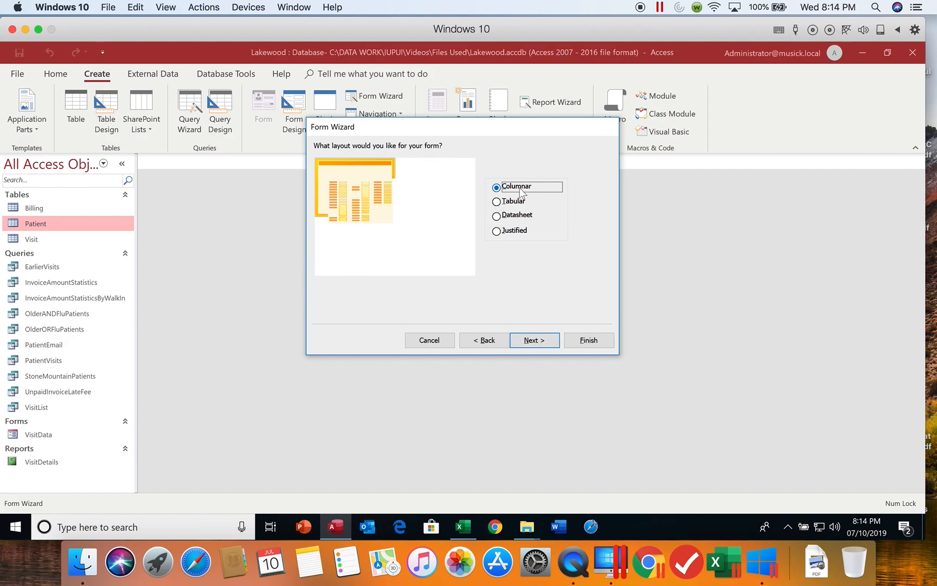
# Change the form title to PatientData
pyautogui.click(531, 340)
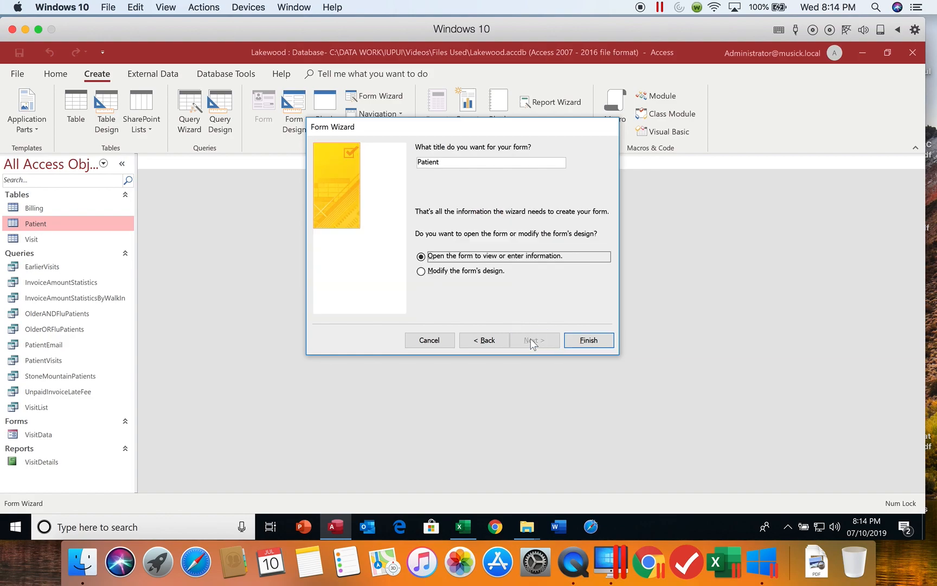
pyautogui.click(440, 162)
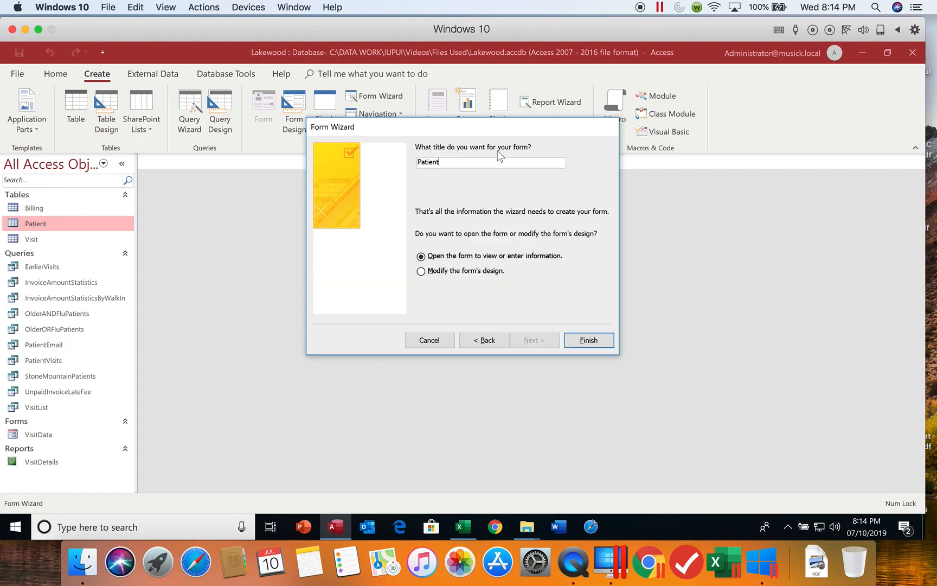
pyautogui.write('Data')
# Finish the wizard to create and open the PatientData form
pyautogui.click(590, 340)
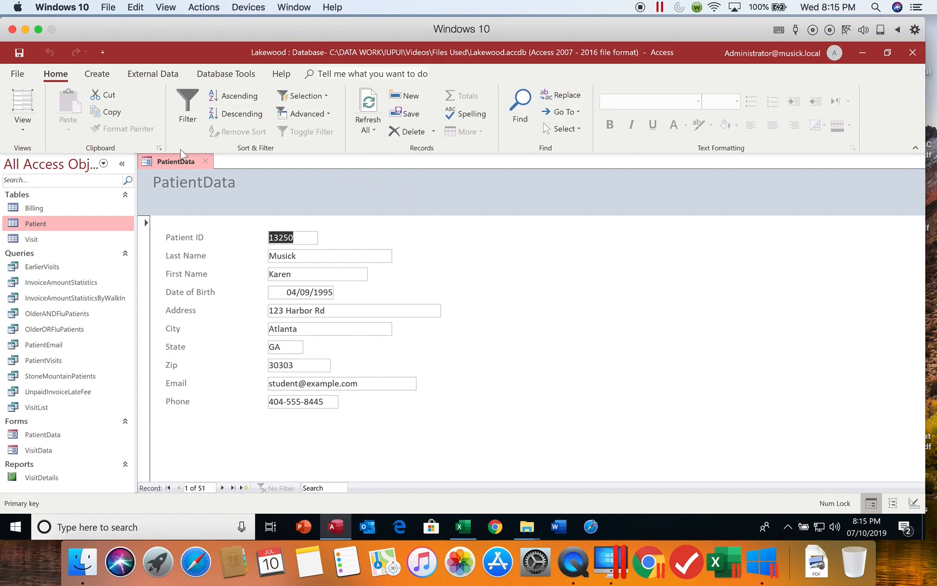
# Switch the PatientData form to Layout View and close the Field List pane
pyautogui.click(23, 126)
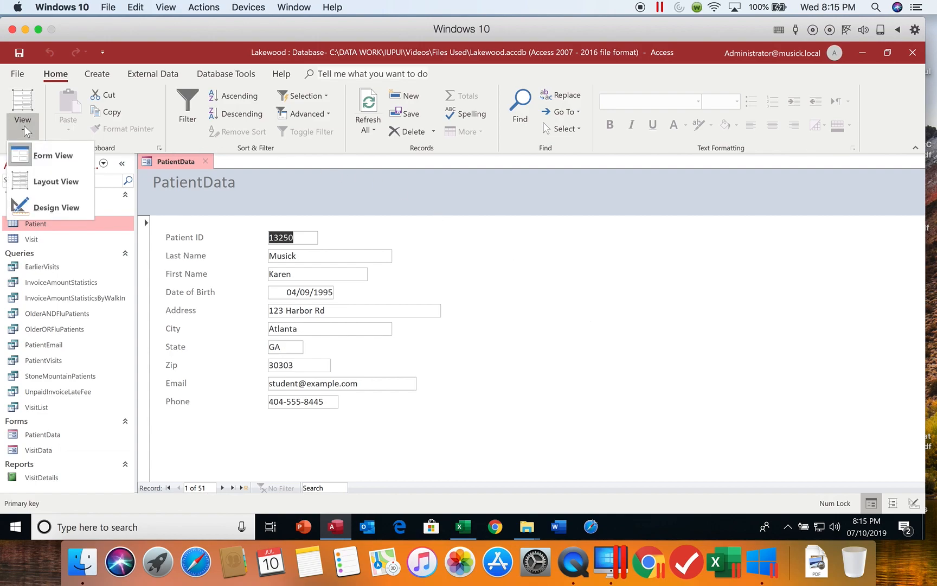
pyautogui.click(43, 184)
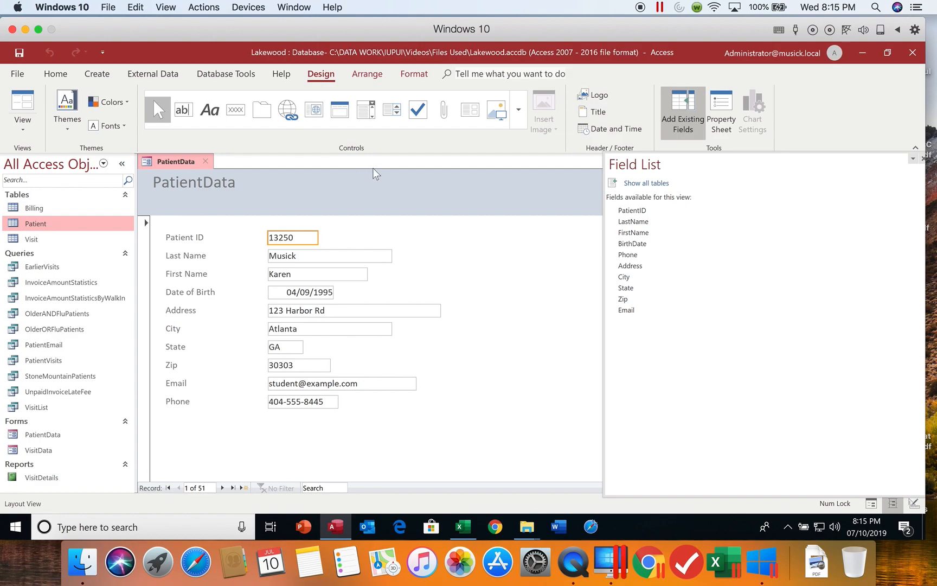
pyautogui.click(923, 159)
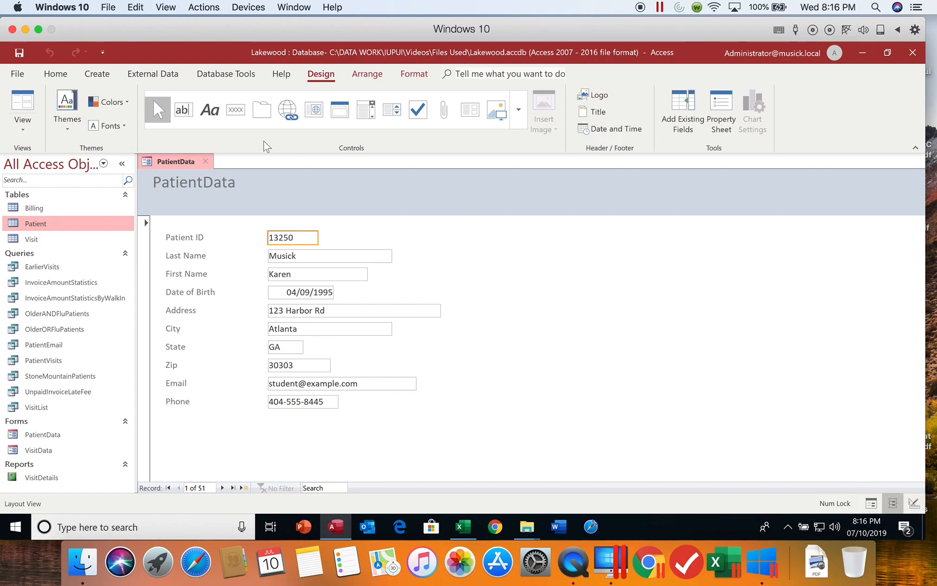
pyautogui.click(23, 130)
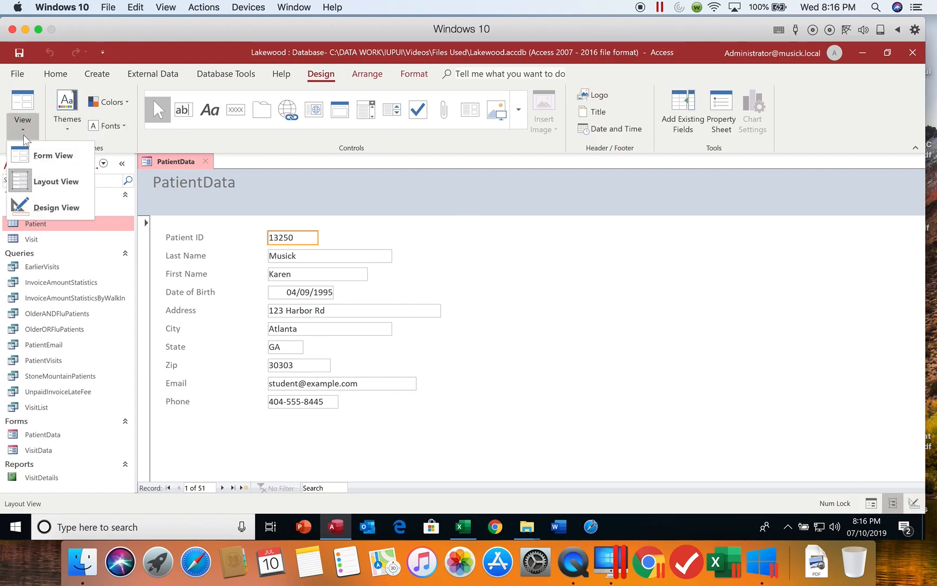
pyautogui.click(37, 208)
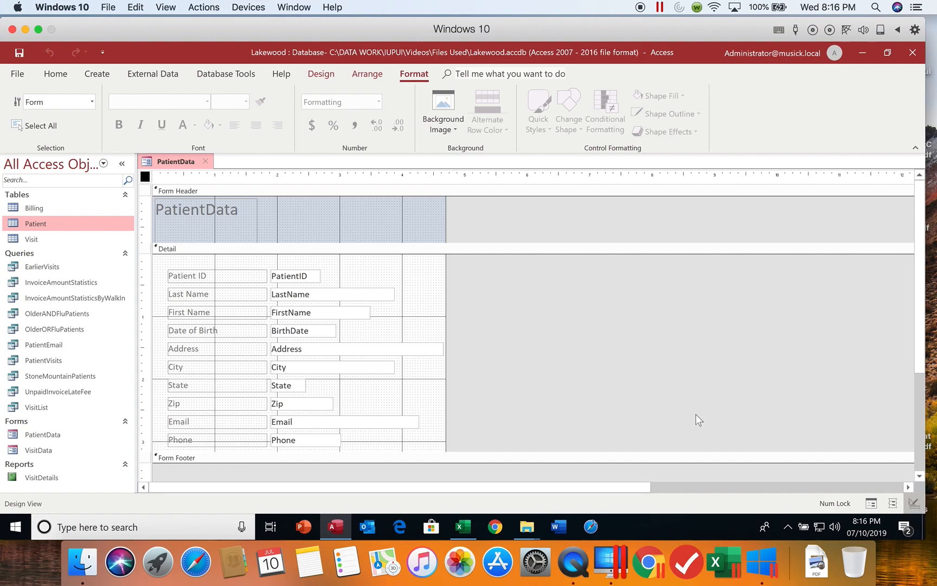
pyautogui.click(48, 77)
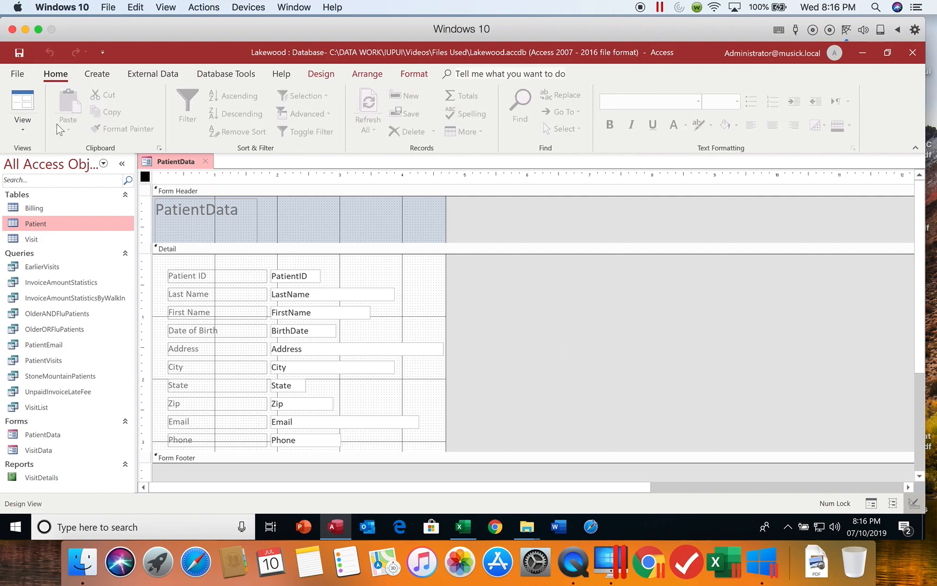
pyautogui.click(23, 124)
pyautogui.click(38, 178)
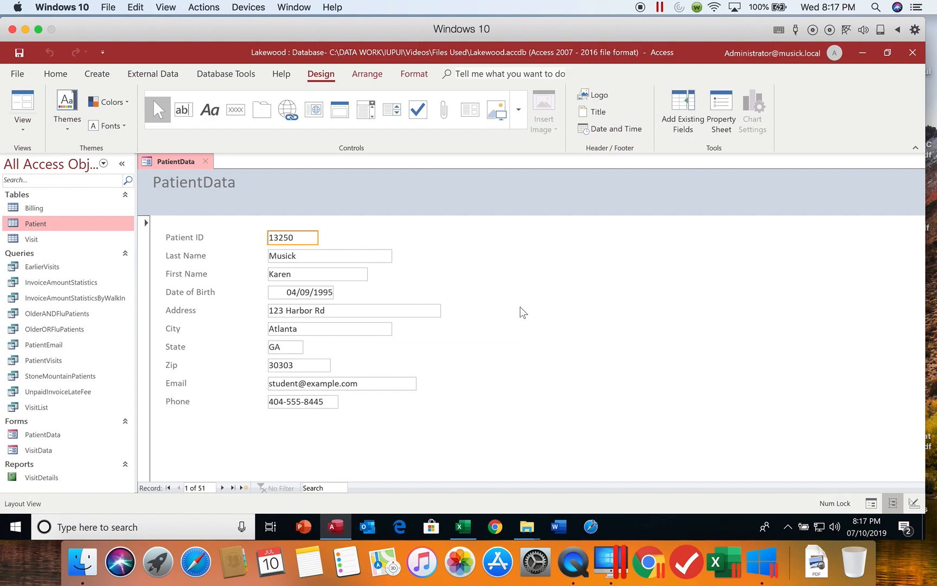
# Check the view options and keep the PatientData form in Layout View
pyautogui.click(22, 132)
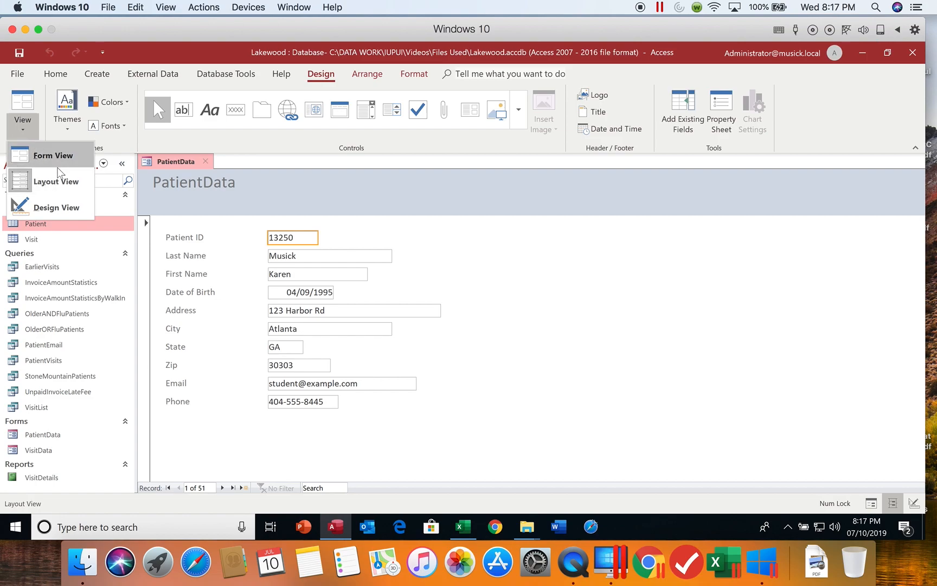
pyautogui.click(499, 269)
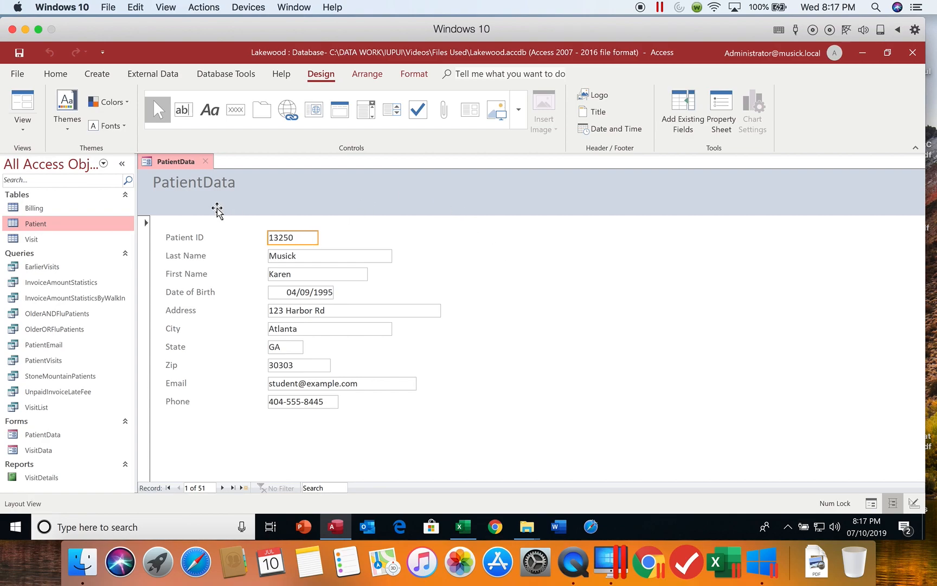
pyautogui.click(25, 129)
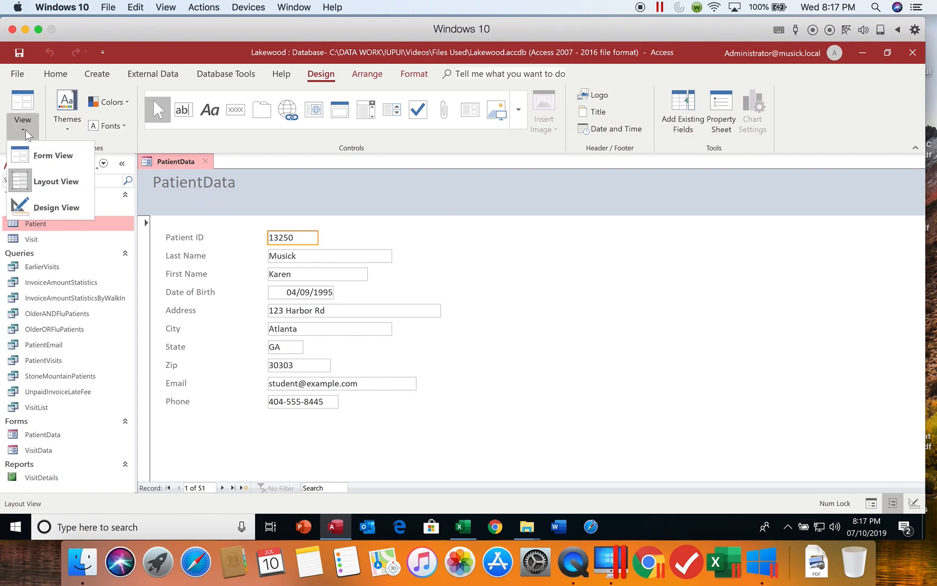
pyautogui.click(46, 182)
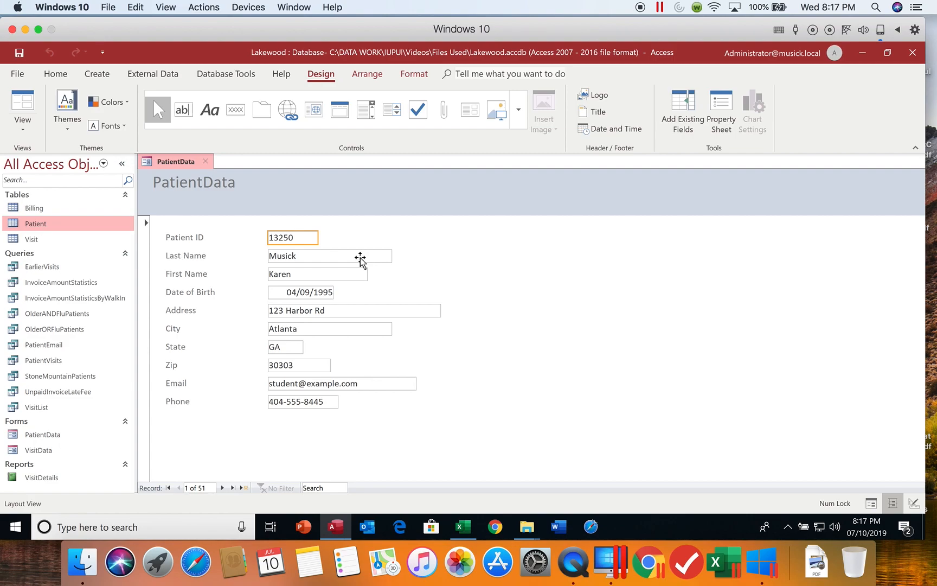
# Apply the Slice theme to the PatientData form only
pyautogui.click(70, 131)
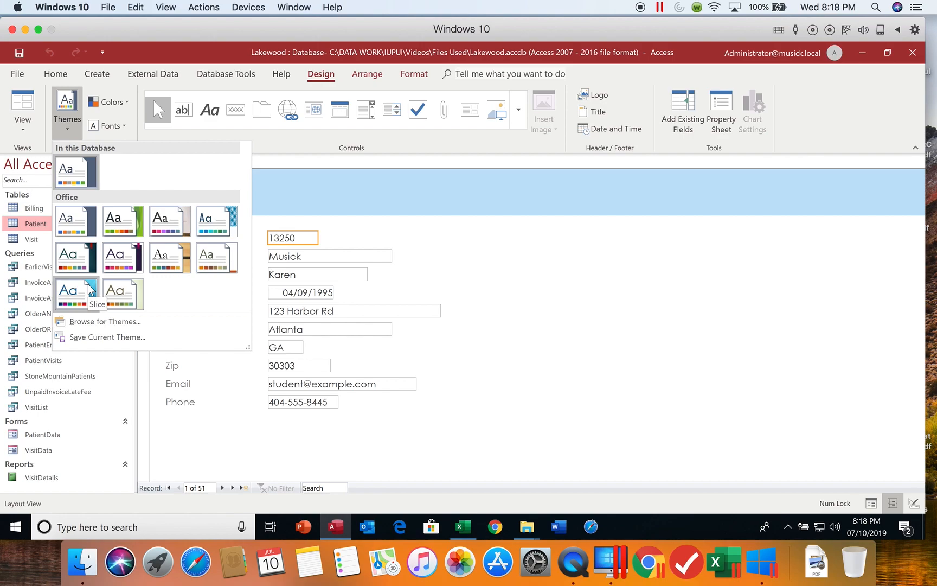
pyautogui.rightClick(90, 290)
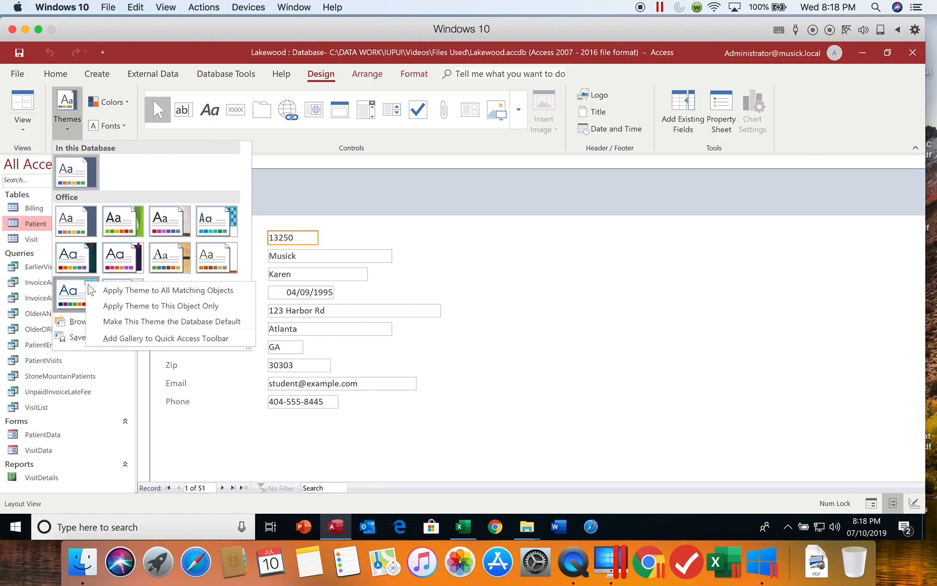
pyautogui.click(178, 307)
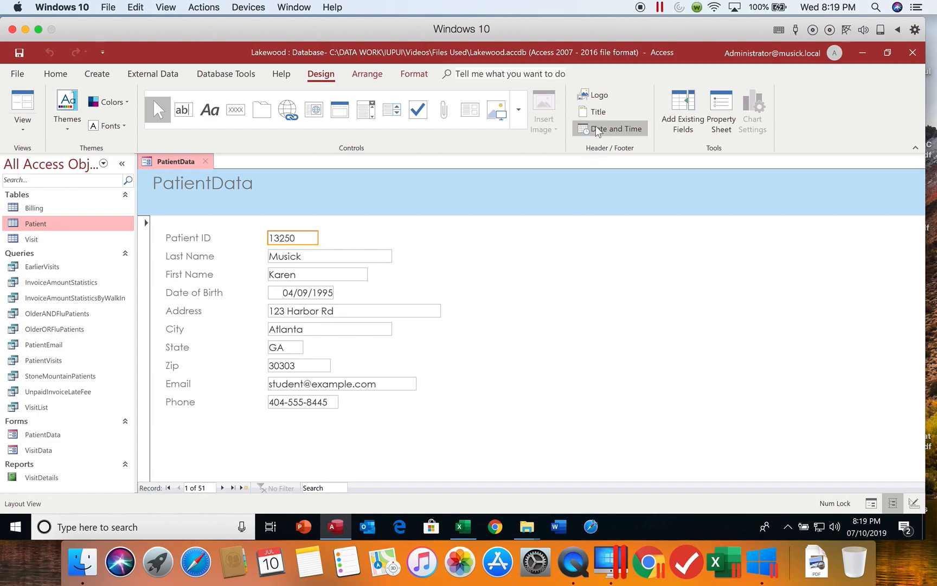
# Insert Support_AC_4_Medical.png from C:\DATA WORK\IUPUI\Videos\Files Used as the form header logo
pyautogui.click(600, 96)
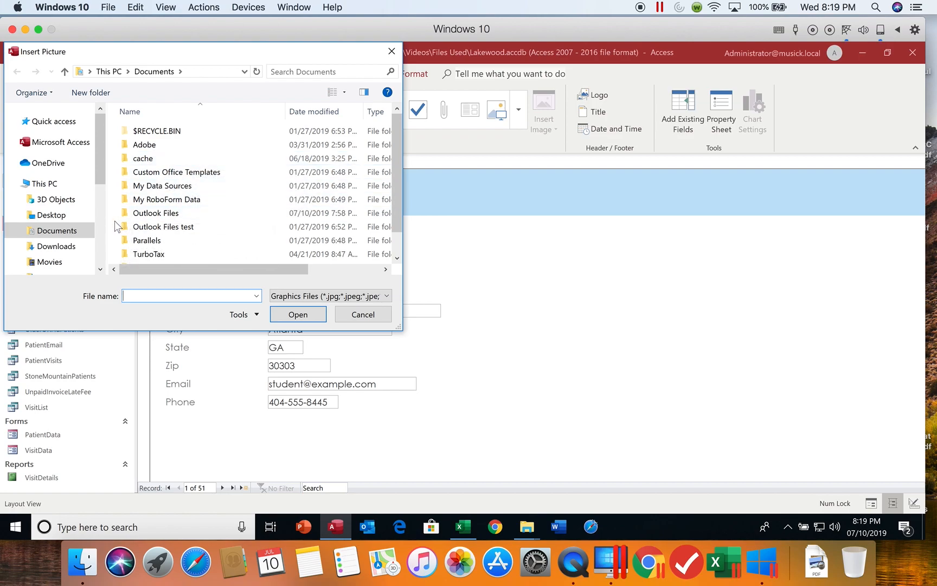
pyautogui.moveTo(100, 163); pyautogui.dragTo(97, 238)
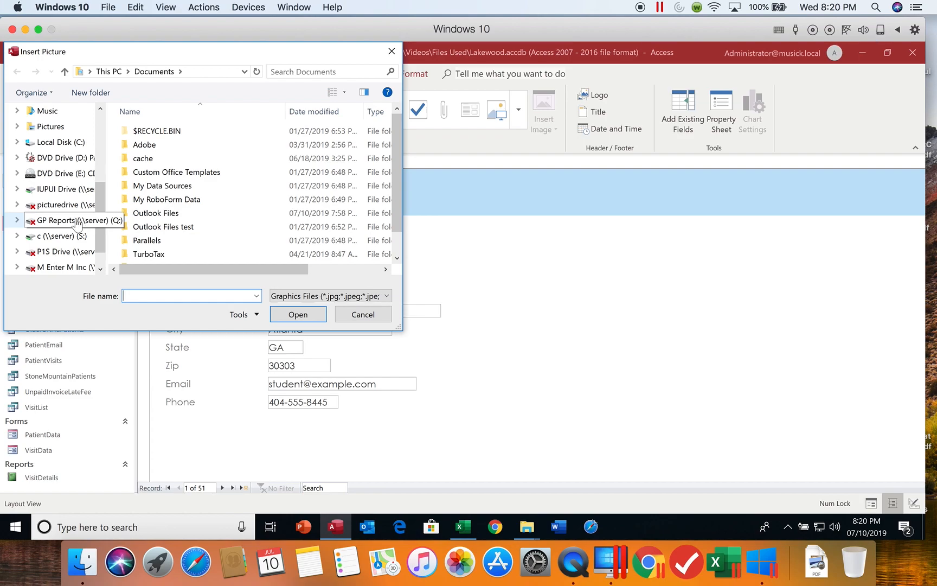
pyautogui.click(65, 141)
pyautogui.doubleClick(157, 158)
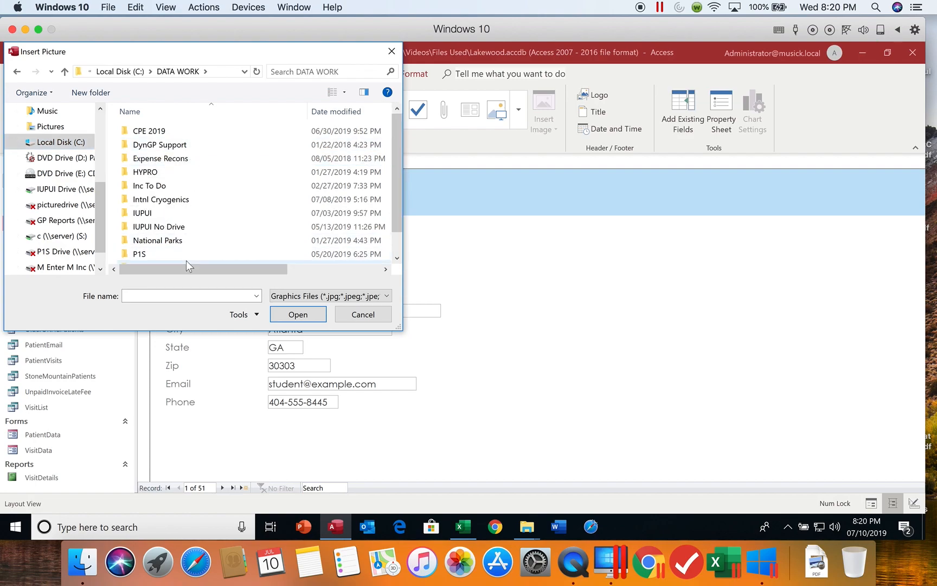
pyautogui.doubleClick(180, 214)
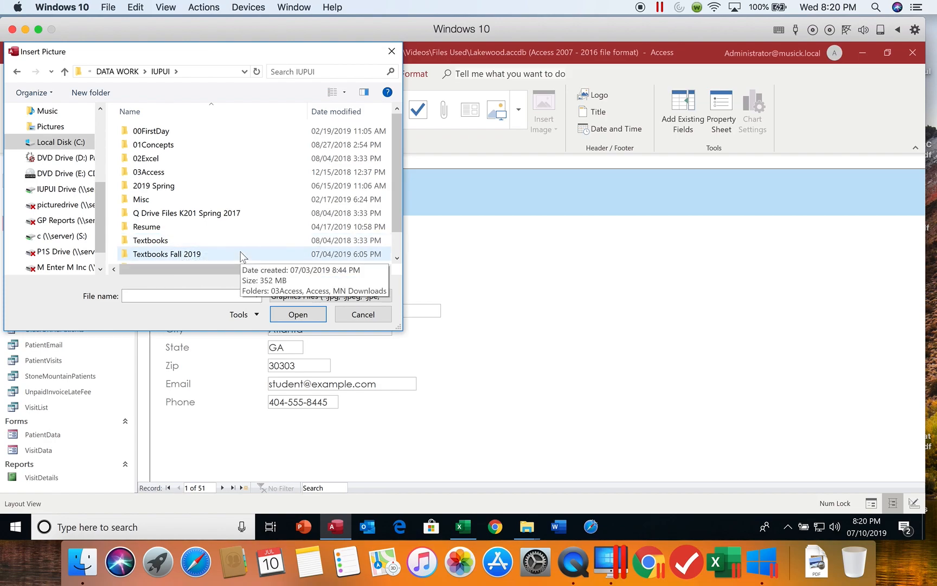
pyautogui.moveTo(398, 228); pyautogui.dragTo(399, 246)
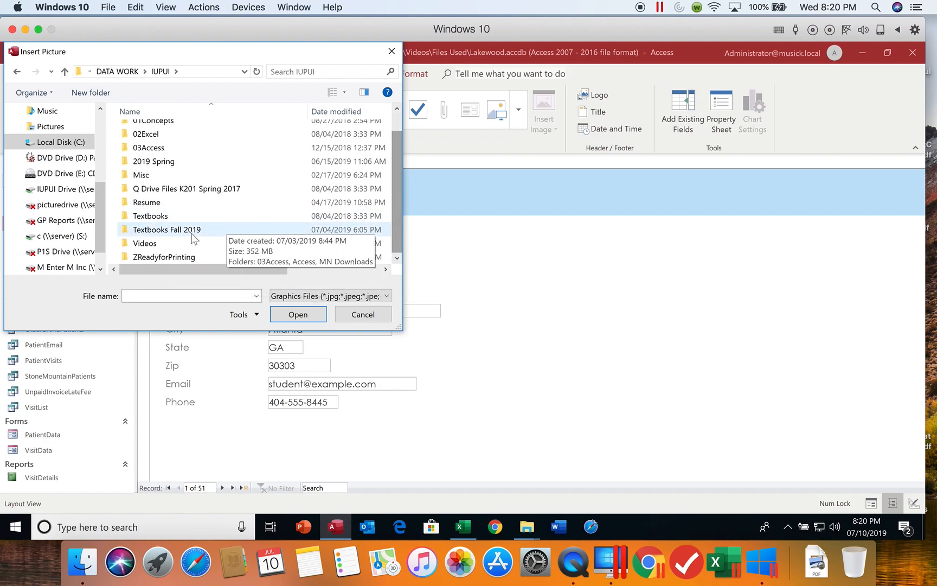
pyautogui.doubleClick(164, 242)
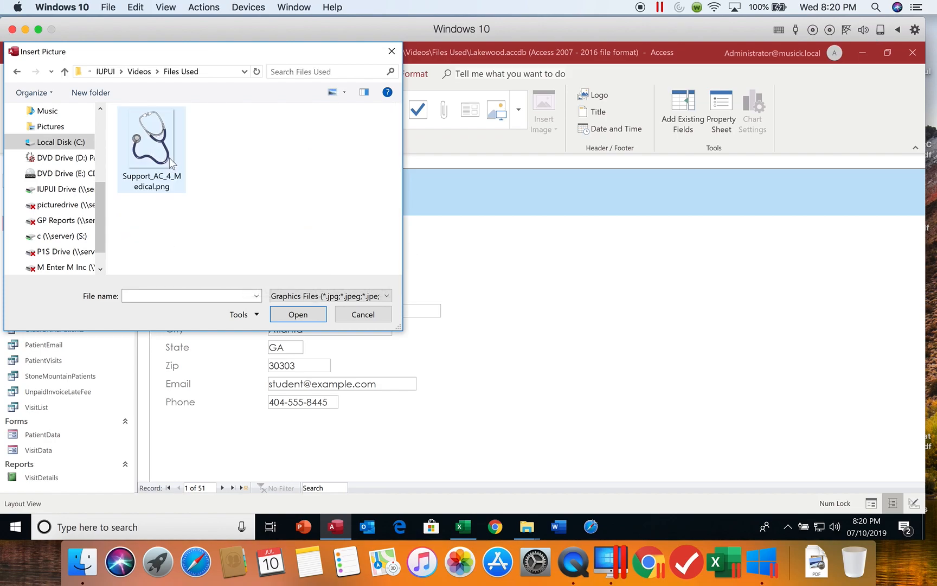
pyautogui.click(161, 154)
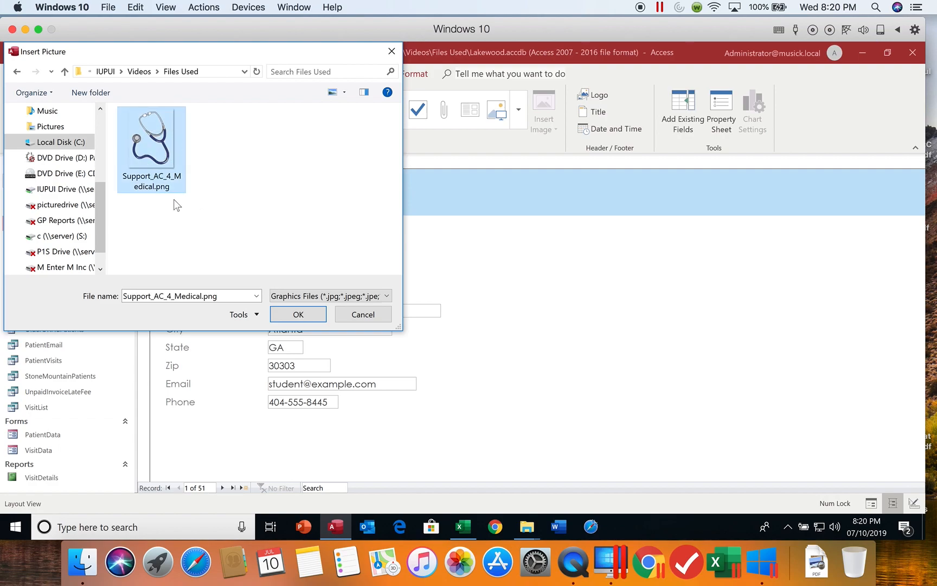
pyautogui.click(299, 314)
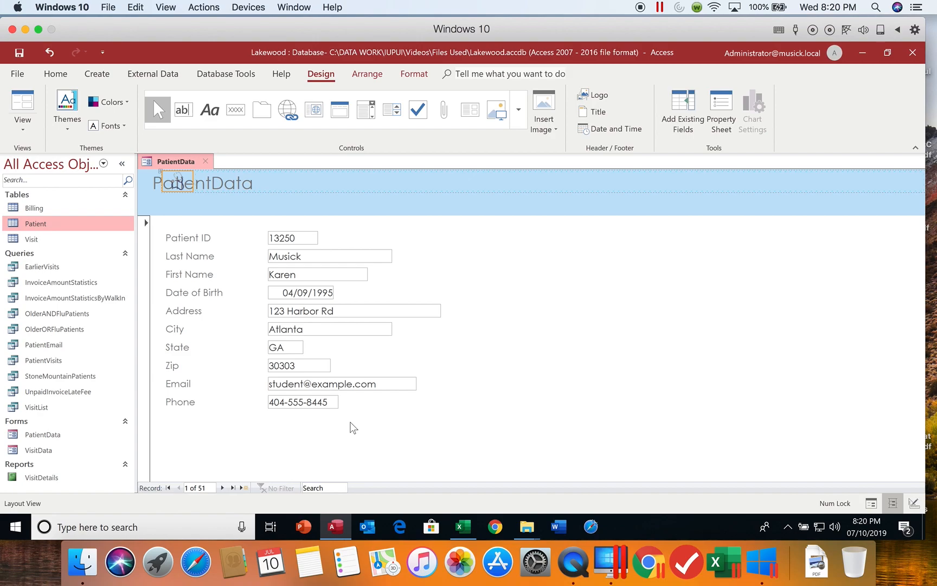
# Remove the layout that groups the header logo with the title
pyautogui.rightClick(184, 185)
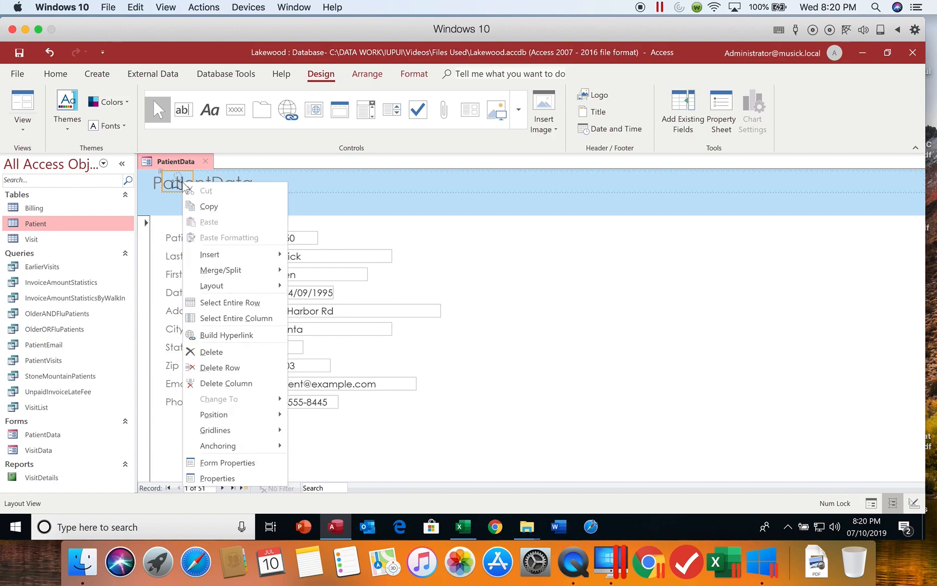
pyautogui.moveTo(238, 285)
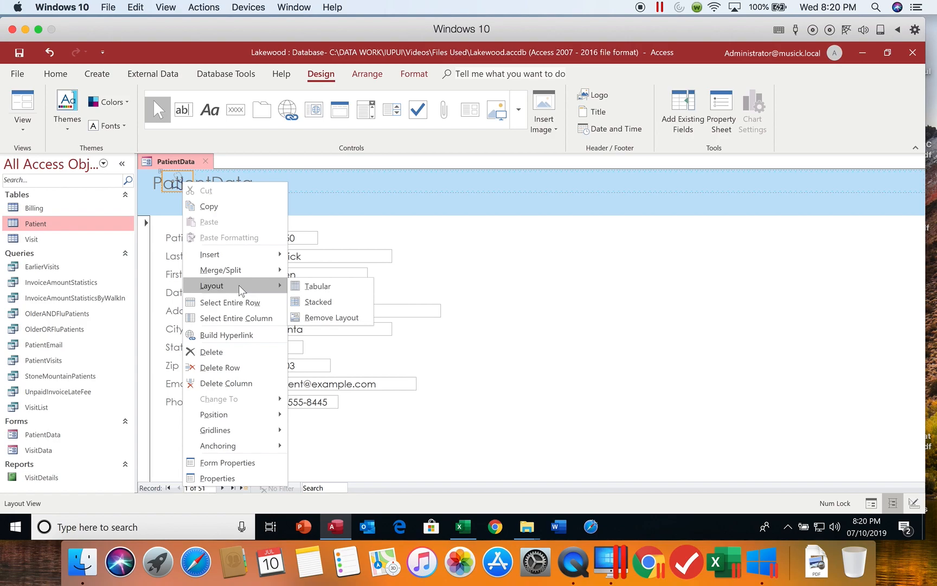
pyautogui.click(312, 319)
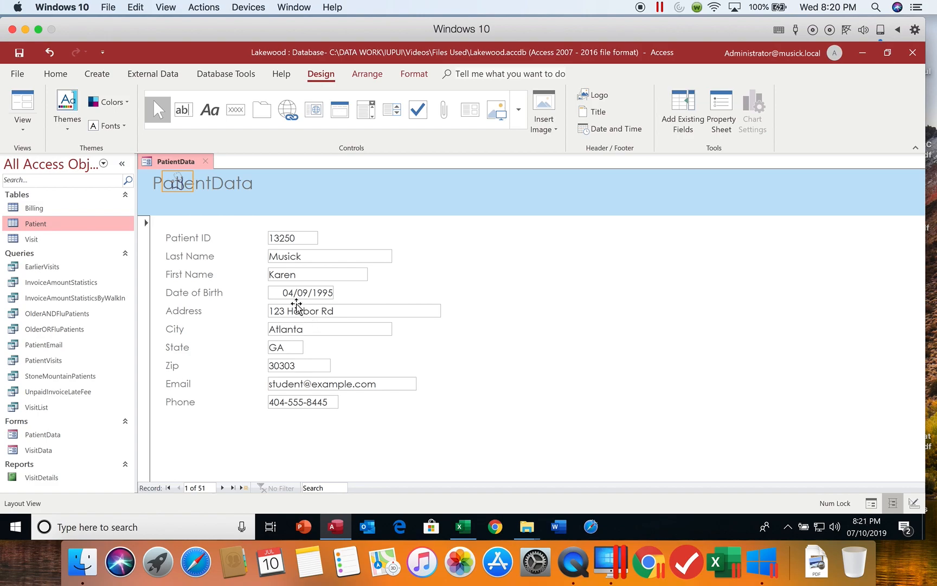
# Move the stethoscope logo and enlarge it by dragging its corner handle
pyautogui.click(183, 175)
pyautogui.moveTo(178, 182); pyautogui.dragTo(280, 182)
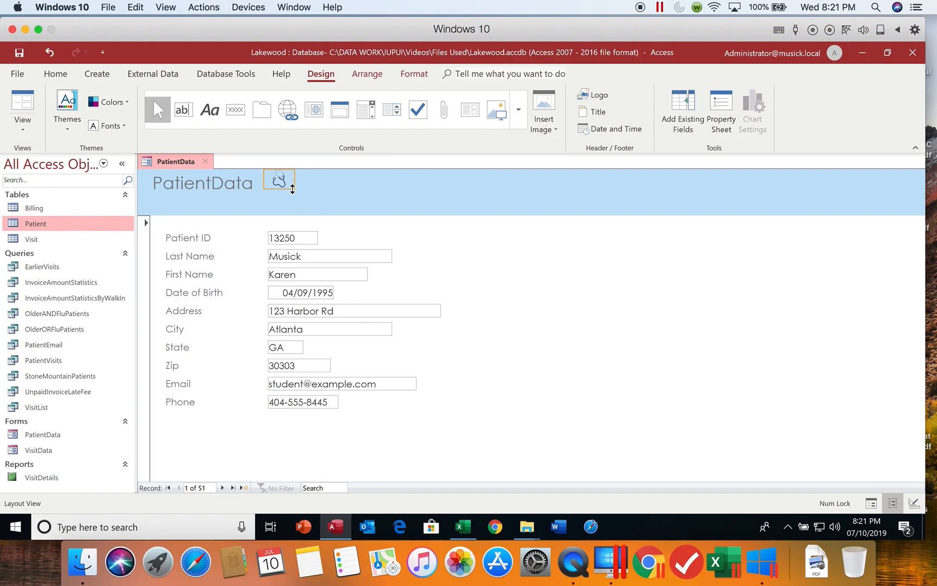
pyautogui.moveTo(294, 189); pyautogui.dragTo(318, 212)
pyautogui.moveTo(317, 211); pyautogui.dragTo(329, 223)
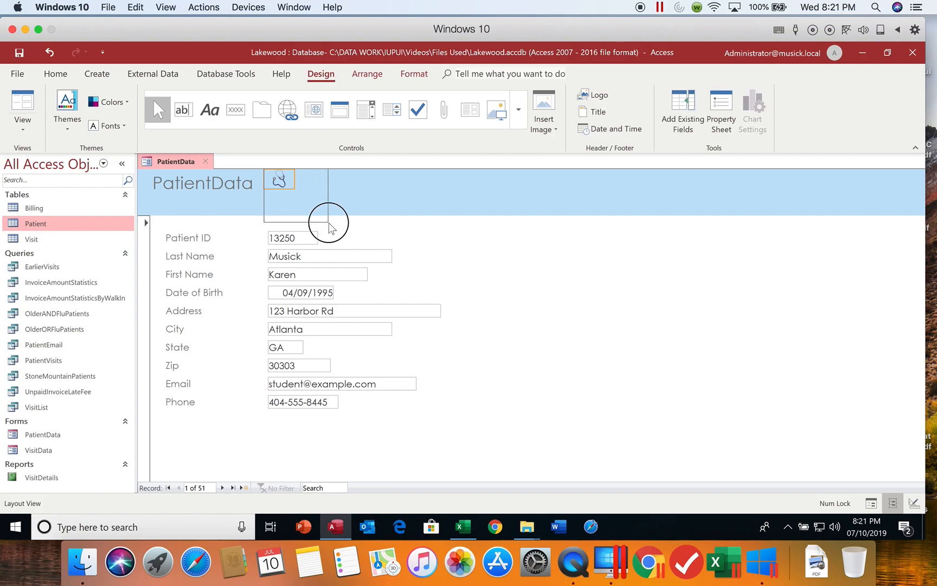
pyautogui.moveTo(329, 222); pyautogui.dragTo(328, 223)
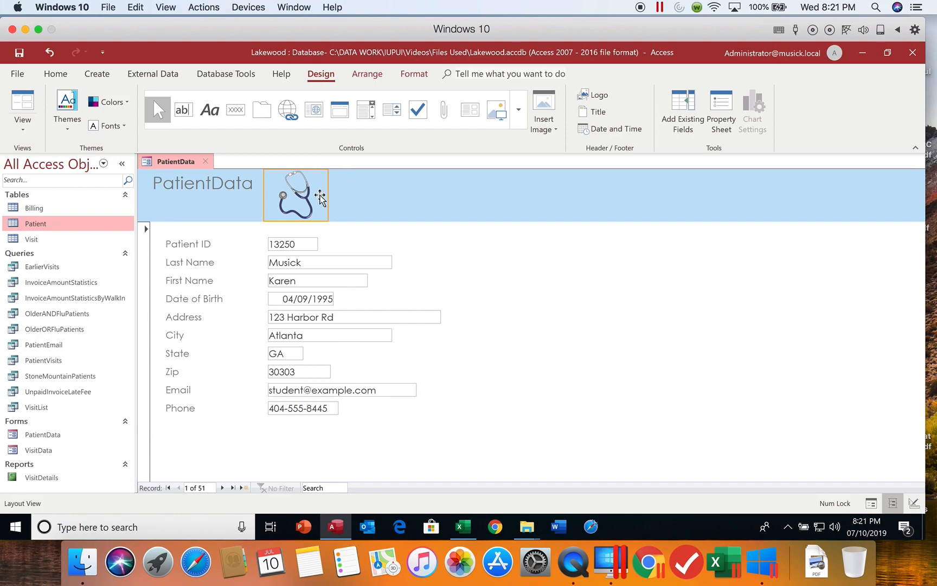
# Change the title to 'Patient Data' and widen the label so it fits one line
pyautogui.click(184, 182)
pyautogui.click(214, 187)
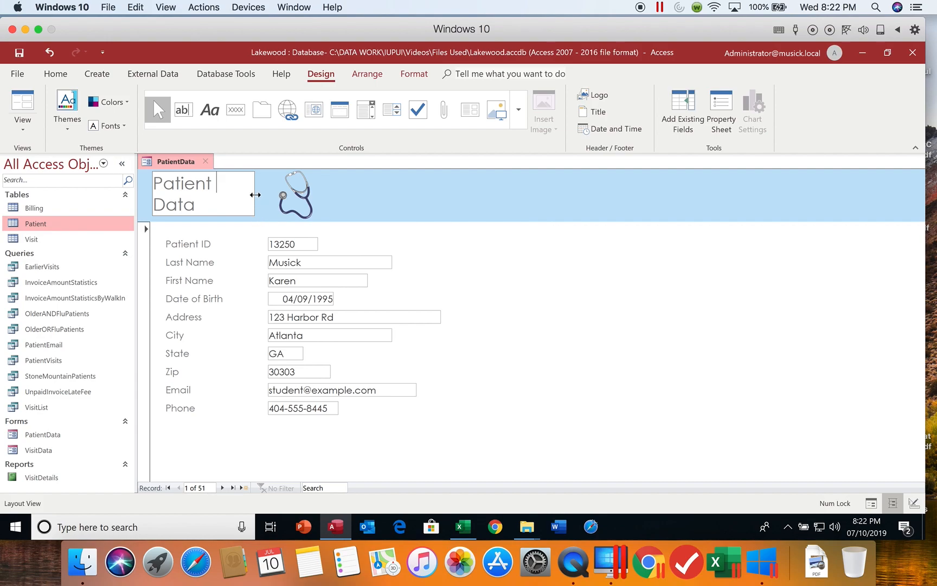
pyautogui.click(255, 195)
pyautogui.moveTo(255, 195); pyautogui.dragTo(276, 195)
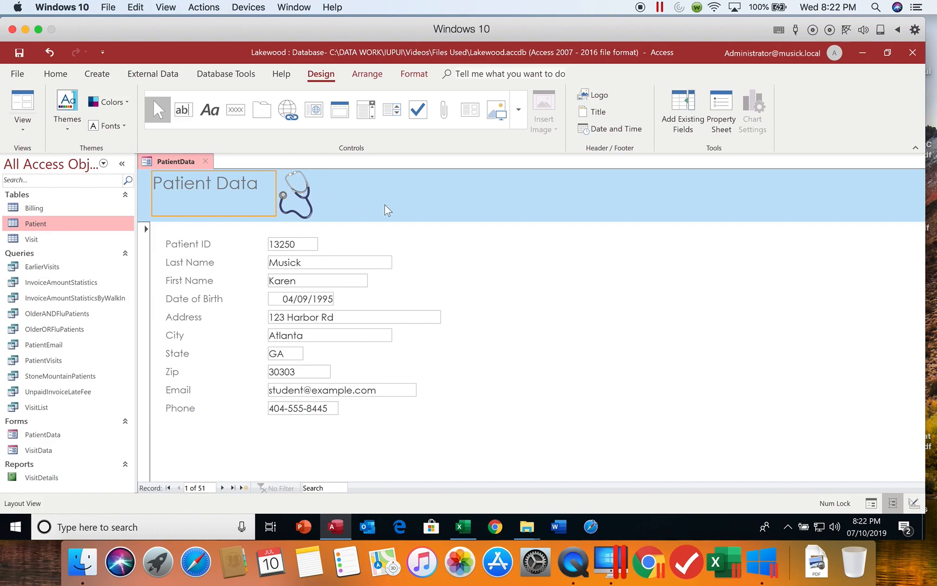
# Reselect the Patient Data title label and highlight part of its text
pyautogui.click(510, 281)
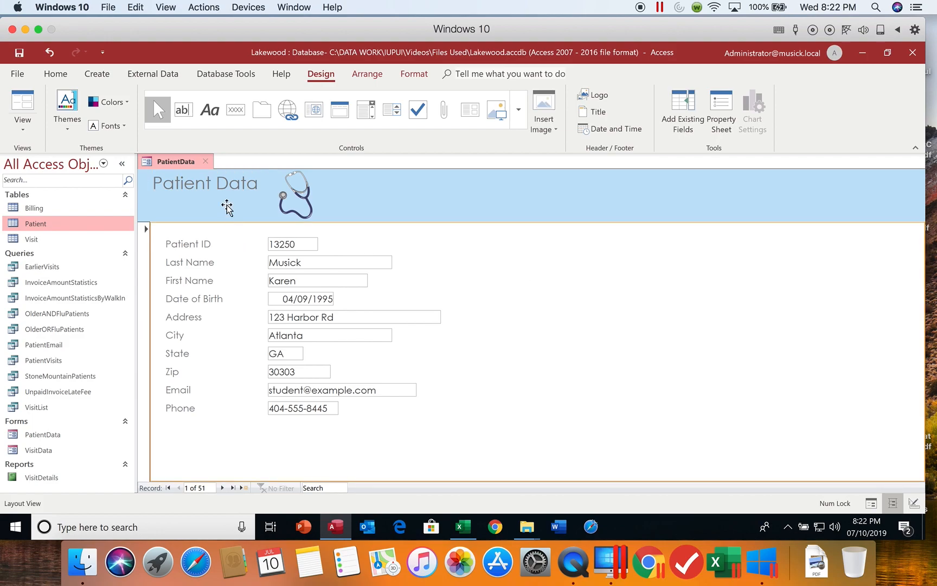
pyautogui.click(211, 184)
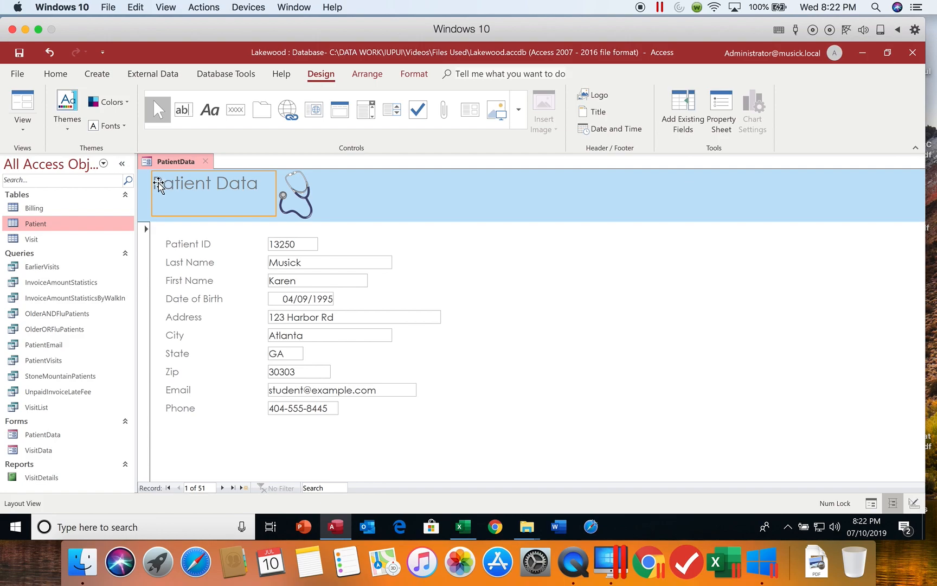
pyautogui.click(254, 187)
pyautogui.moveTo(253, 186); pyautogui.dragTo(153, 187)
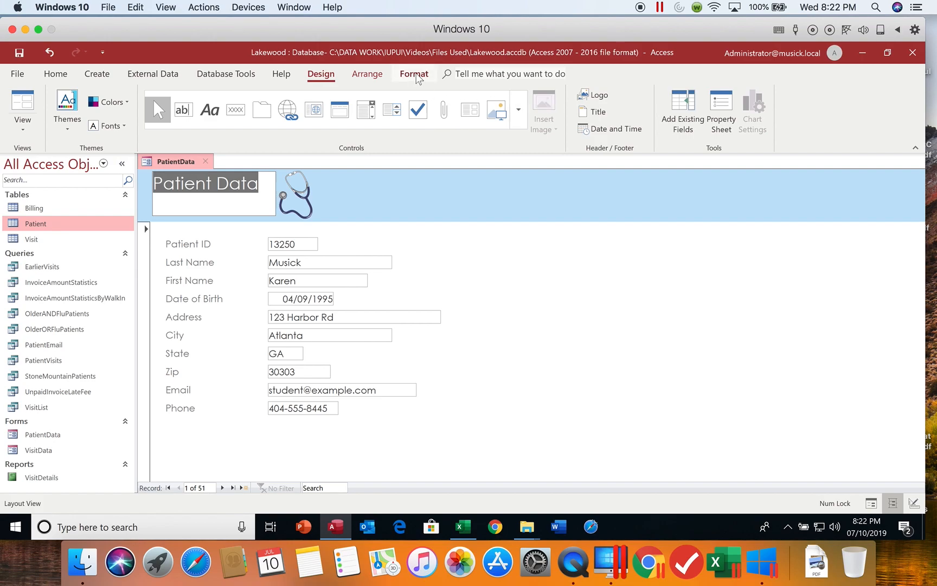
# Make the Patient Data title dark grey and bold, then save the form layout
pyautogui.click(415, 76)
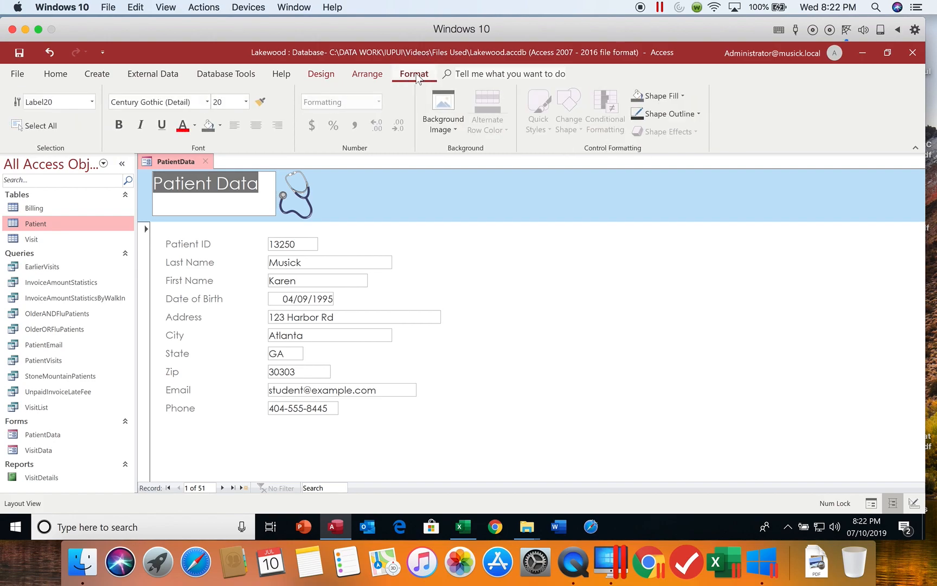
pyautogui.click(195, 126)
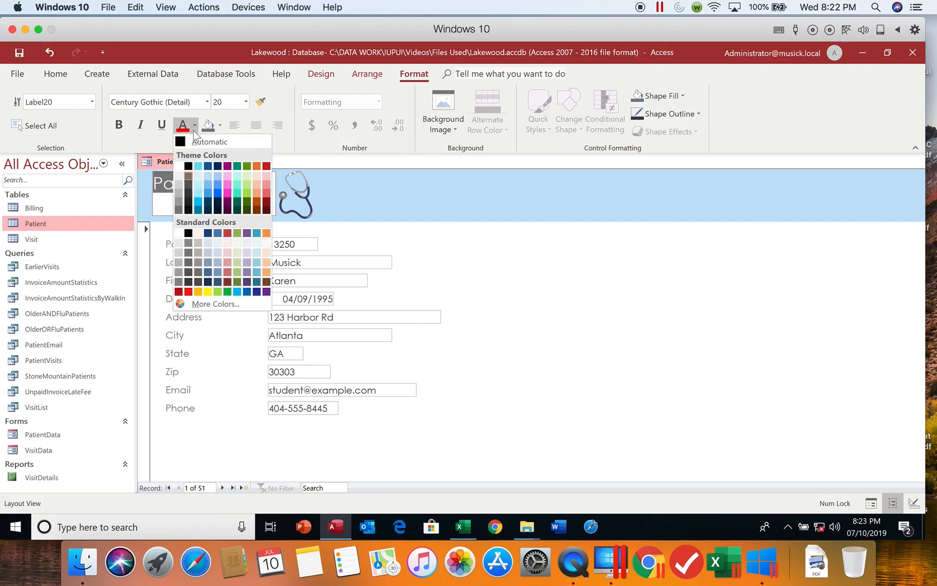
pyautogui.click(189, 196)
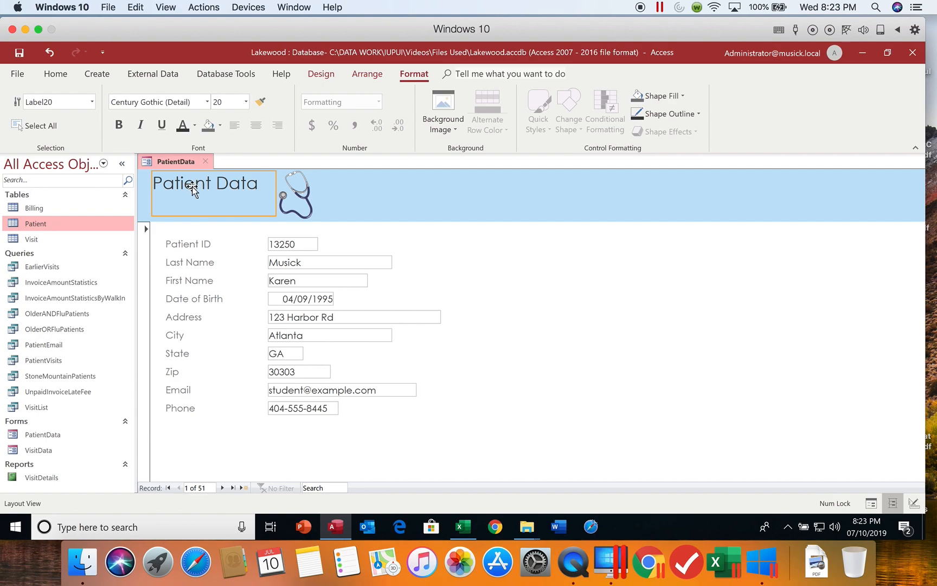
pyautogui.click(256, 182)
pyautogui.moveTo(260, 184); pyautogui.dragTo(154, 190)
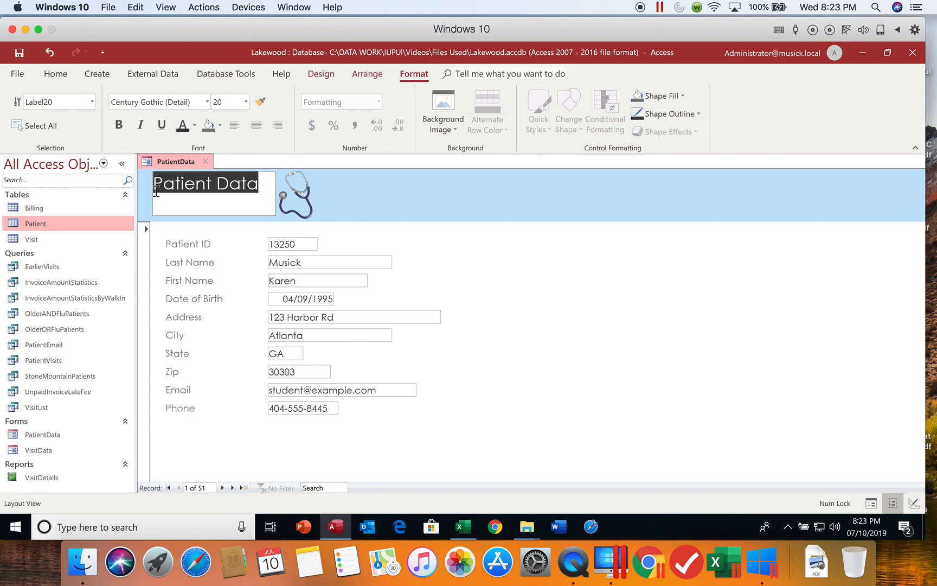
pyautogui.click(119, 125)
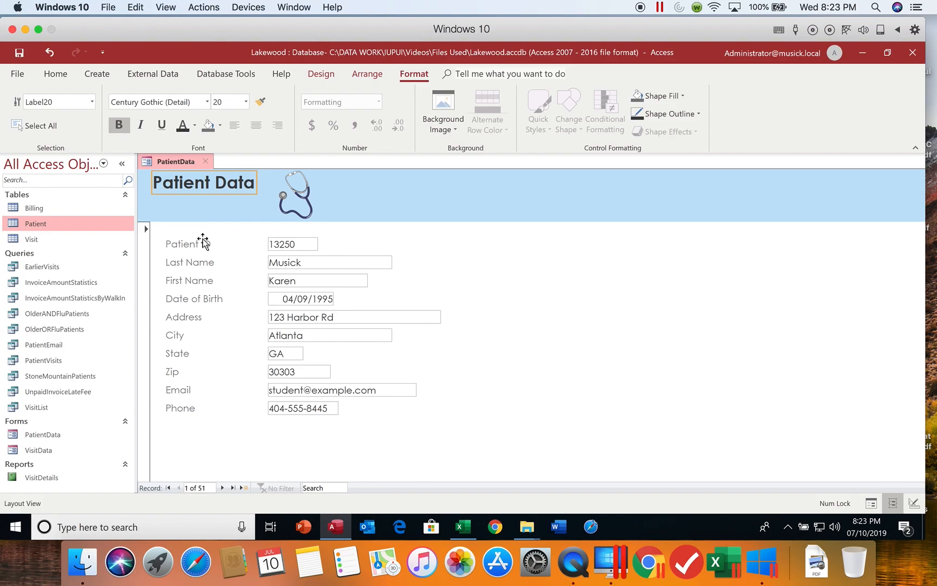
pyautogui.click(245, 315)
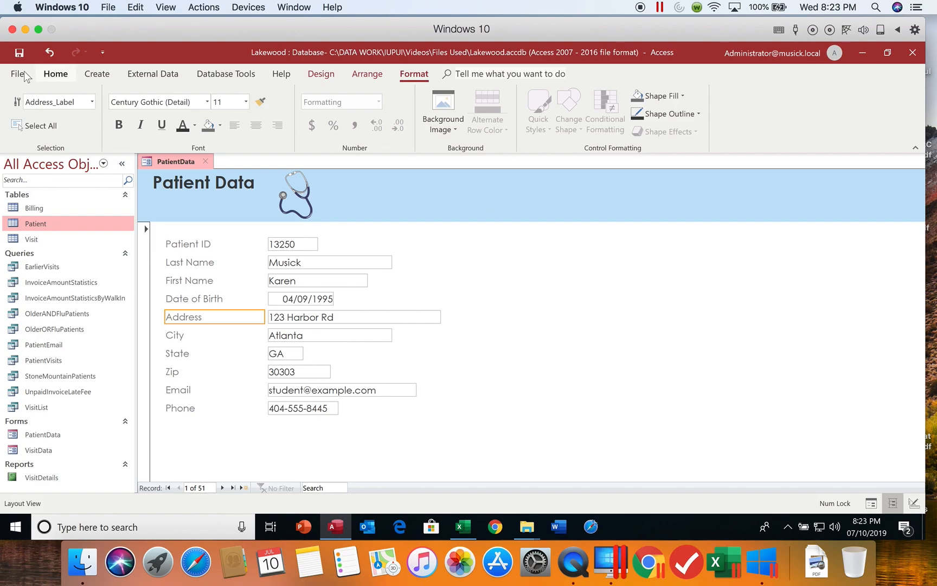
pyautogui.click(20, 54)
# Switch the PatientData form to Form View and advance to record 2 of 51
pyautogui.click(61, 76)
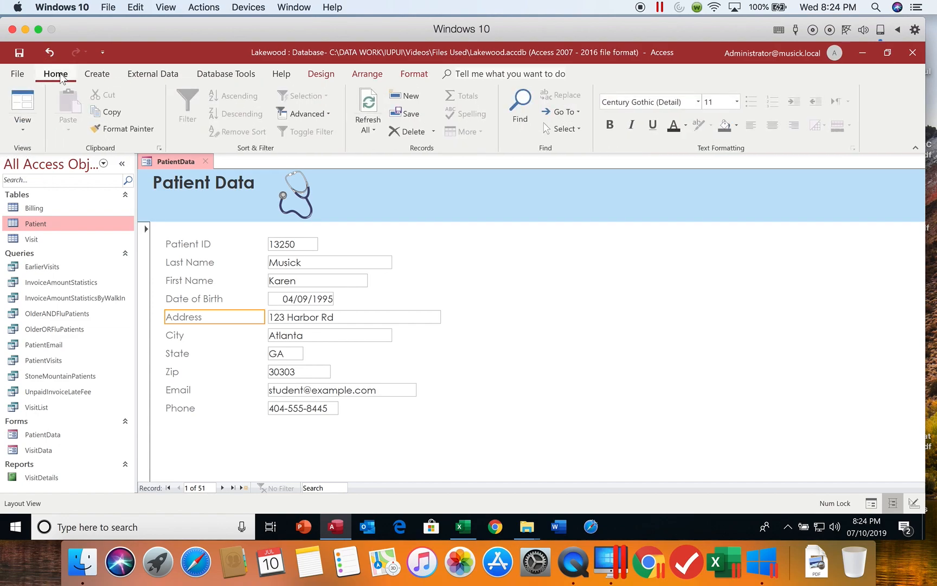
pyautogui.click(27, 126)
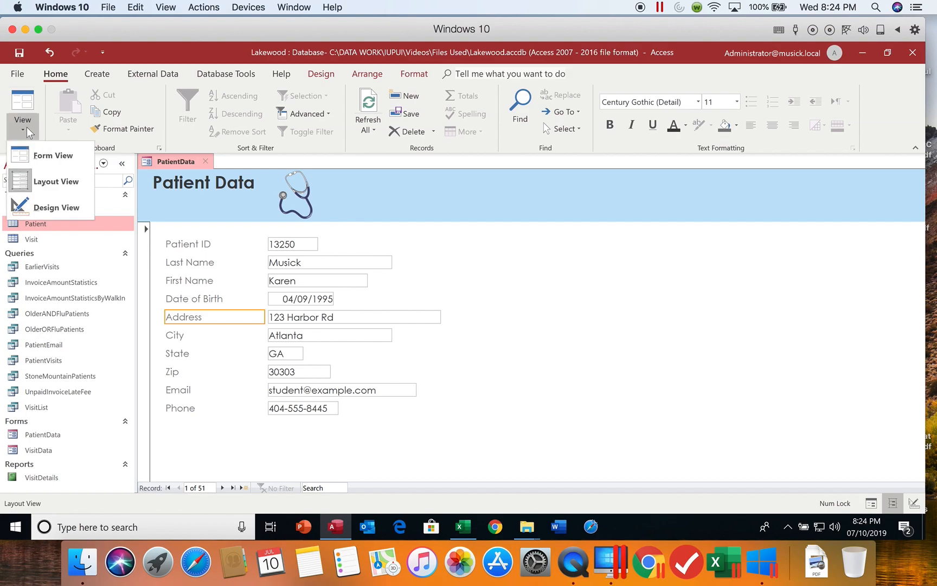
pyautogui.click(40, 161)
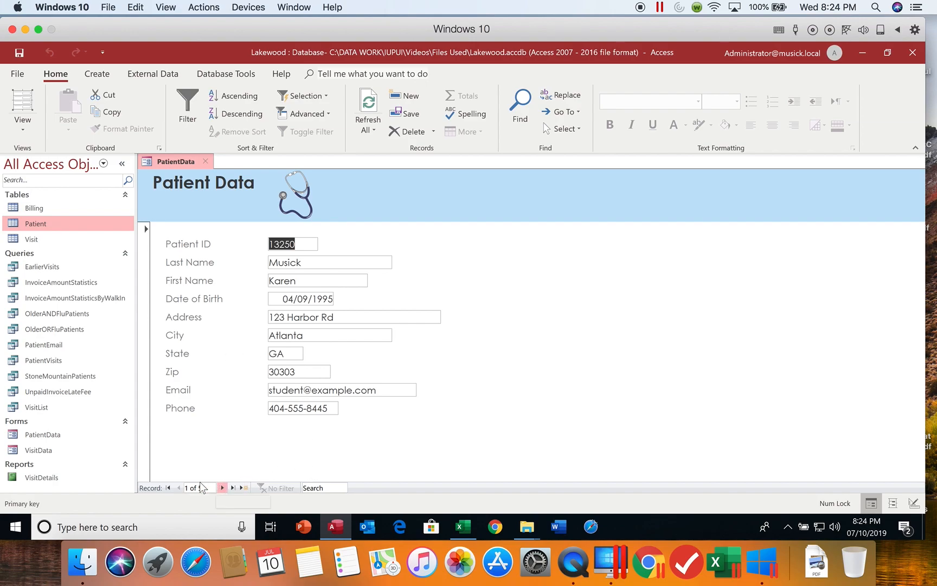
pyautogui.click(222, 487)
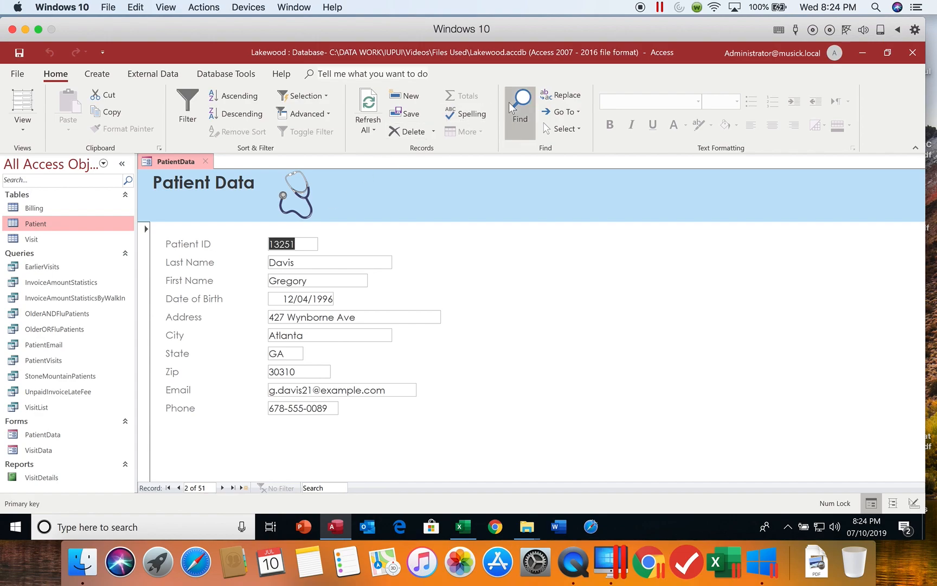
# Set Find and Replace to search the current document for a patient surname, matching Any Part of Field
pyautogui.click(520, 114)
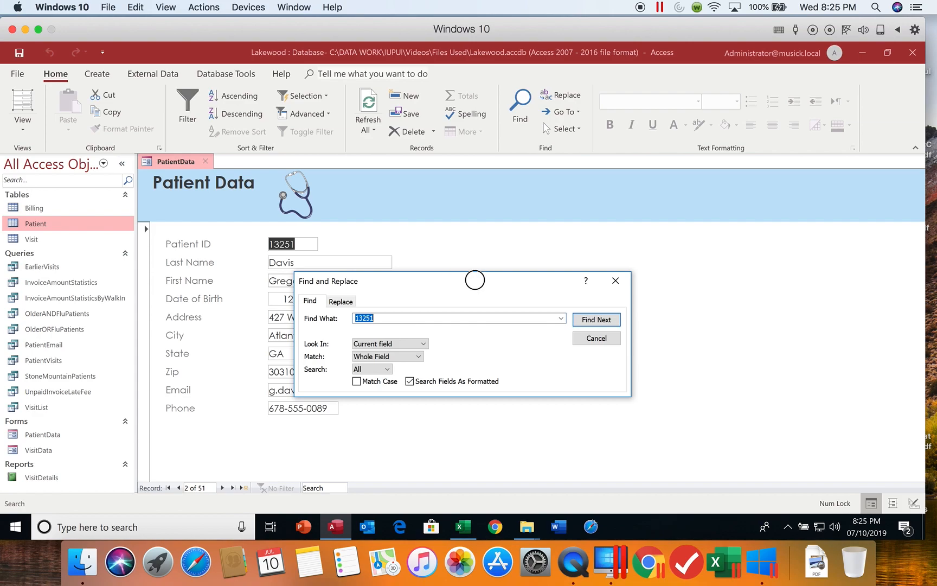
pyautogui.moveTo(470, 281); pyautogui.dragTo(596, 206)
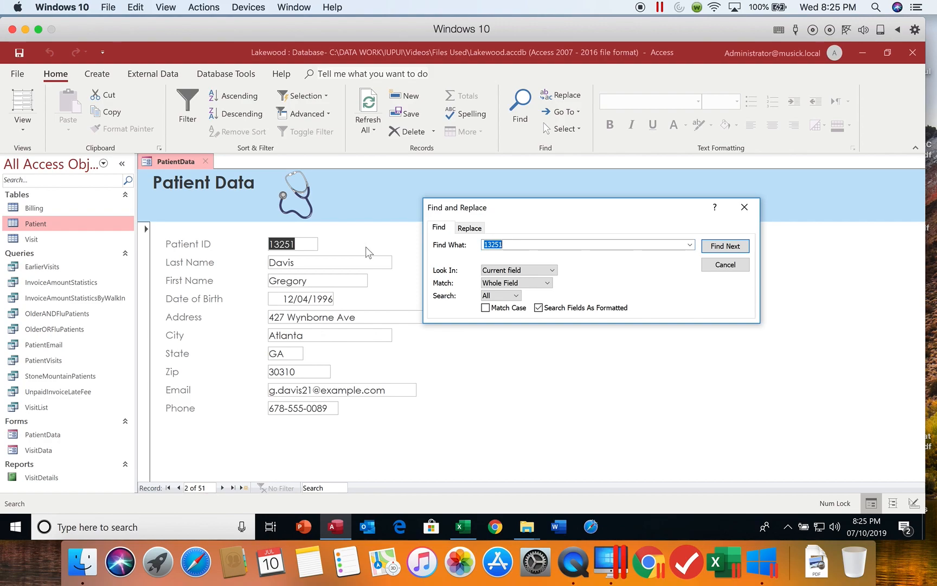
pyautogui.click(553, 270)
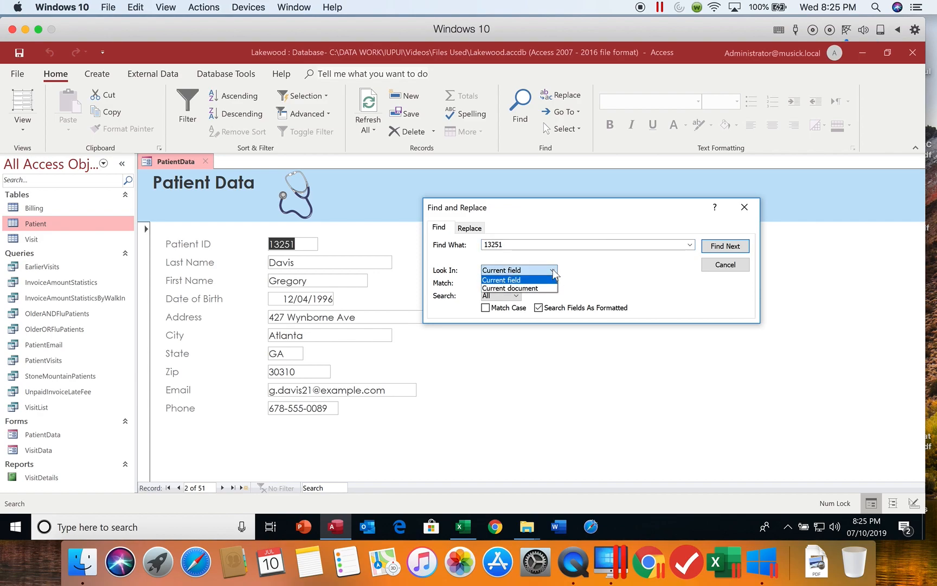
pyautogui.click(542, 288)
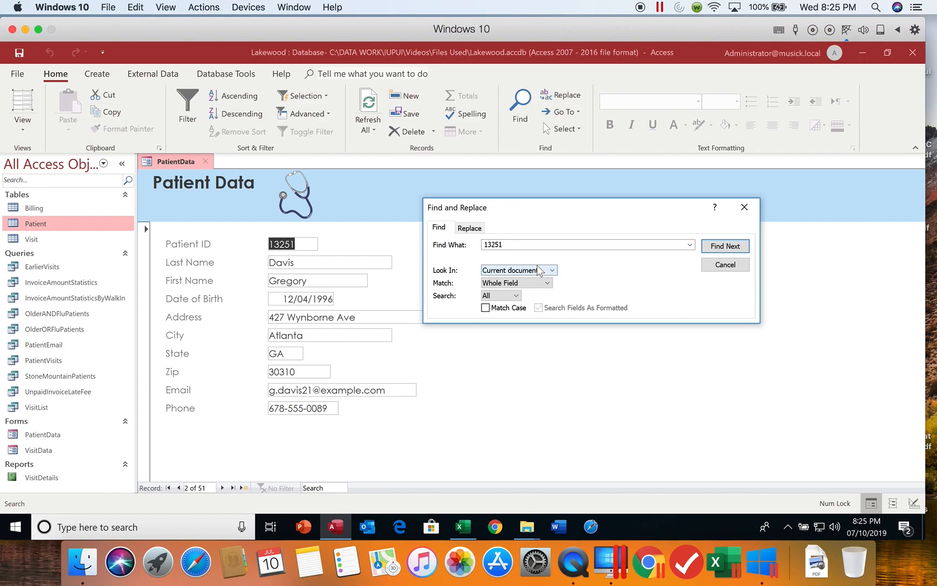
pyautogui.doubleClick(509, 245)
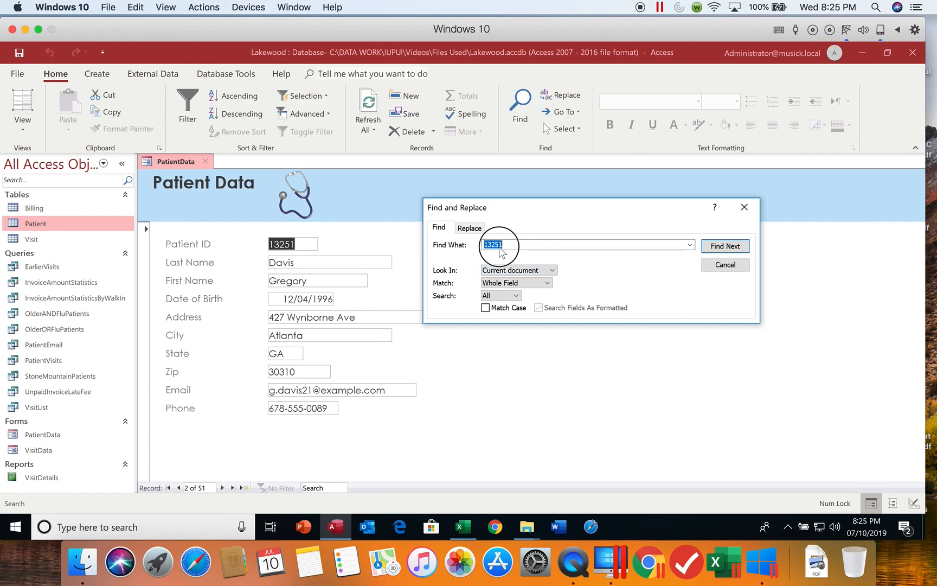
pyautogui.write('boyles')
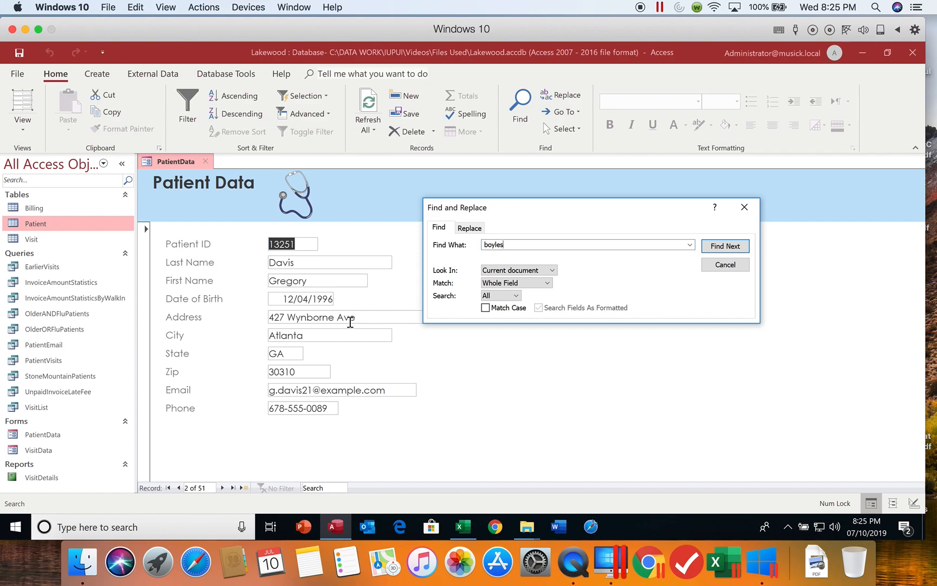
pyautogui.click(548, 282)
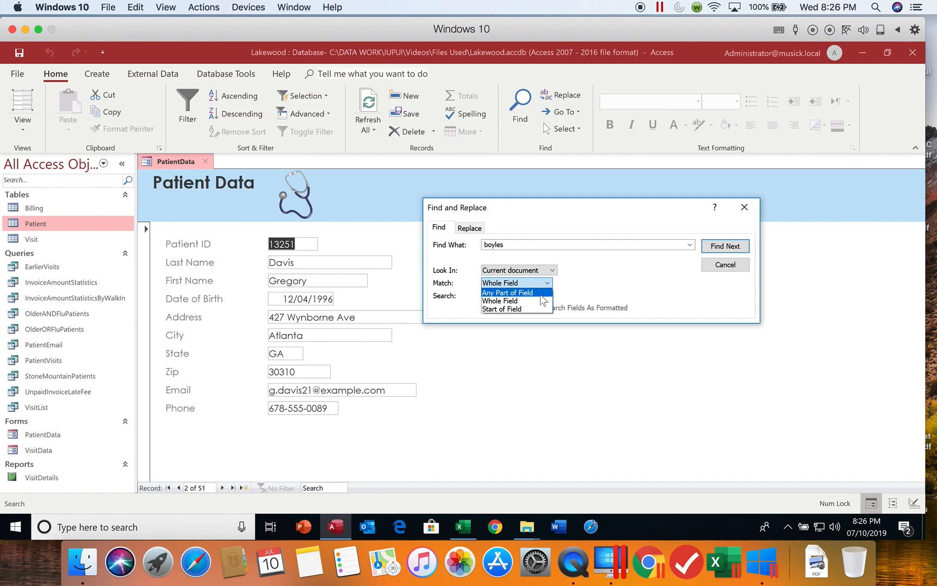
pyautogui.click(515, 293)
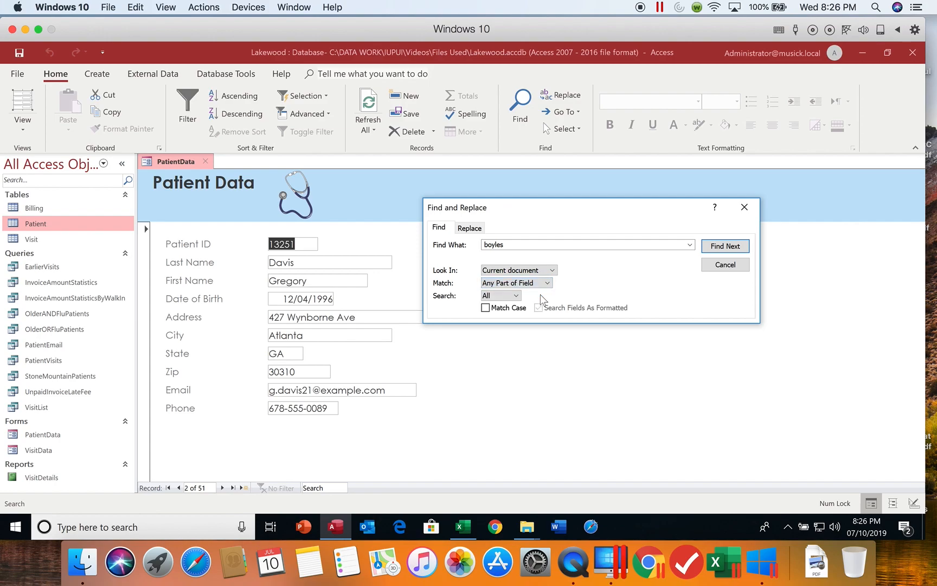
pyautogui.click(548, 283)
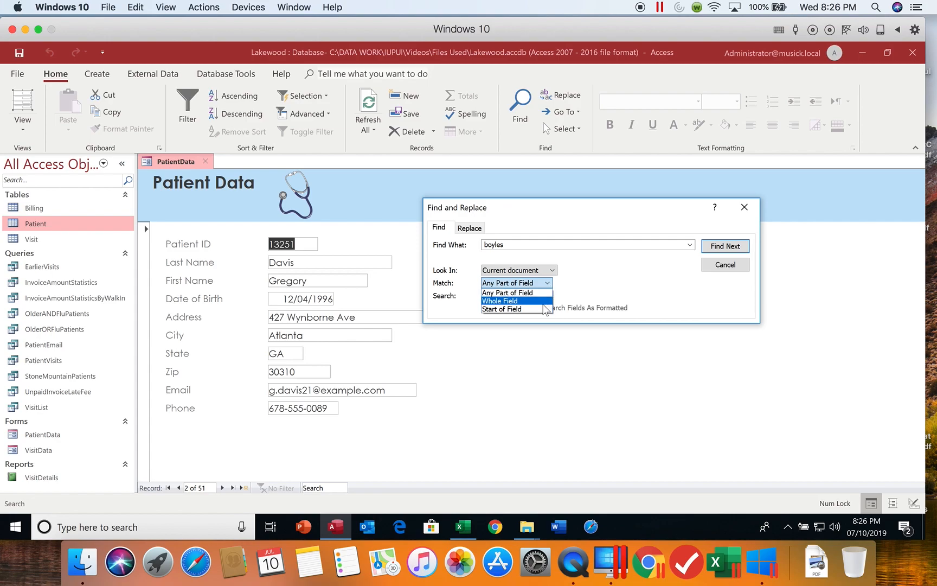
pyautogui.click(510, 293)
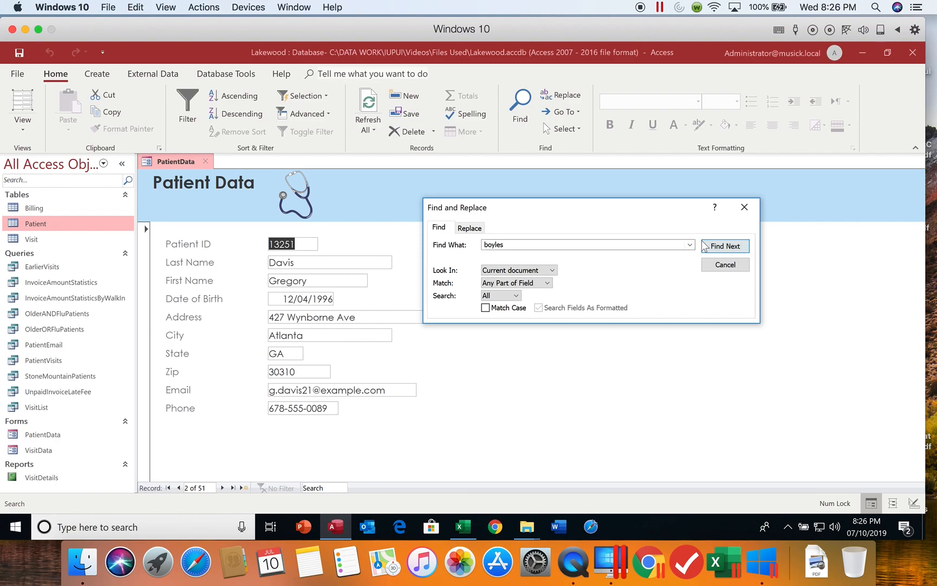
# Find the first surname's match, then search a second patient surname to reach record 30
pyautogui.click(721, 248)
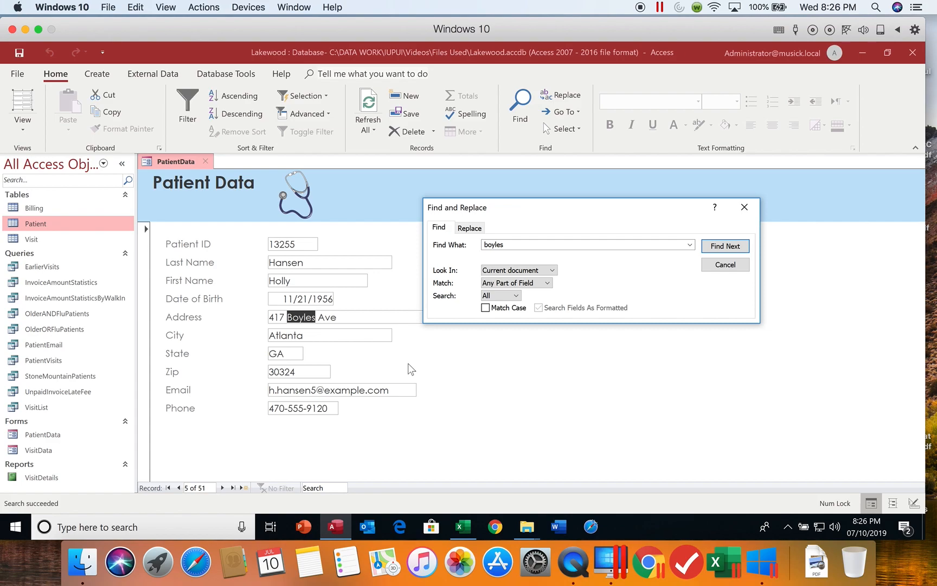
pyautogui.doubleClick(510, 245)
pyautogui.write('sa')
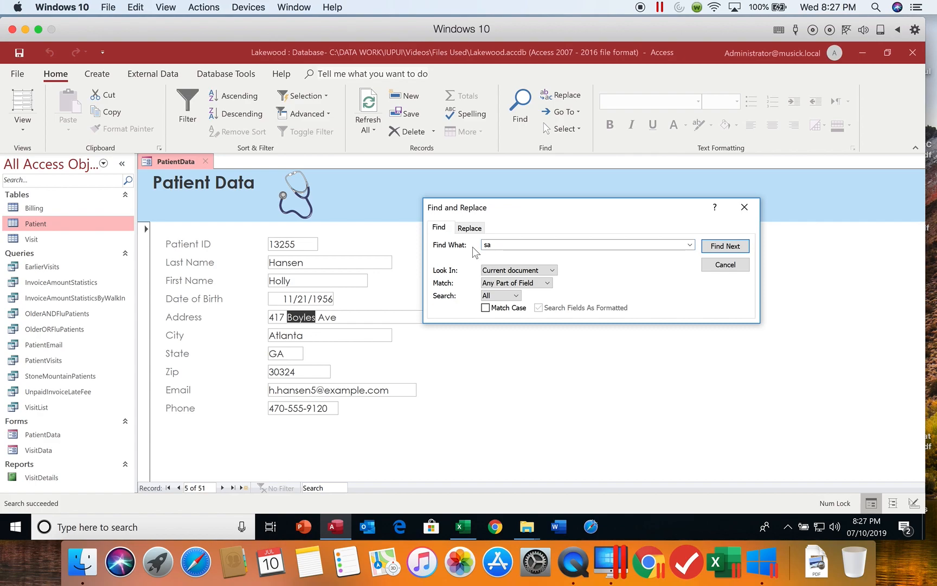
pyautogui.write('lin')
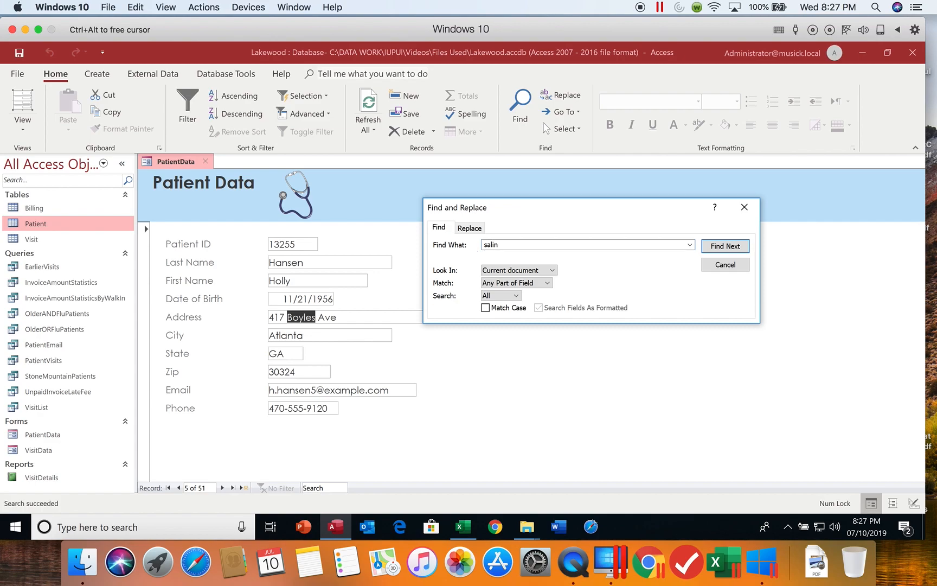
pyautogui.write('as')
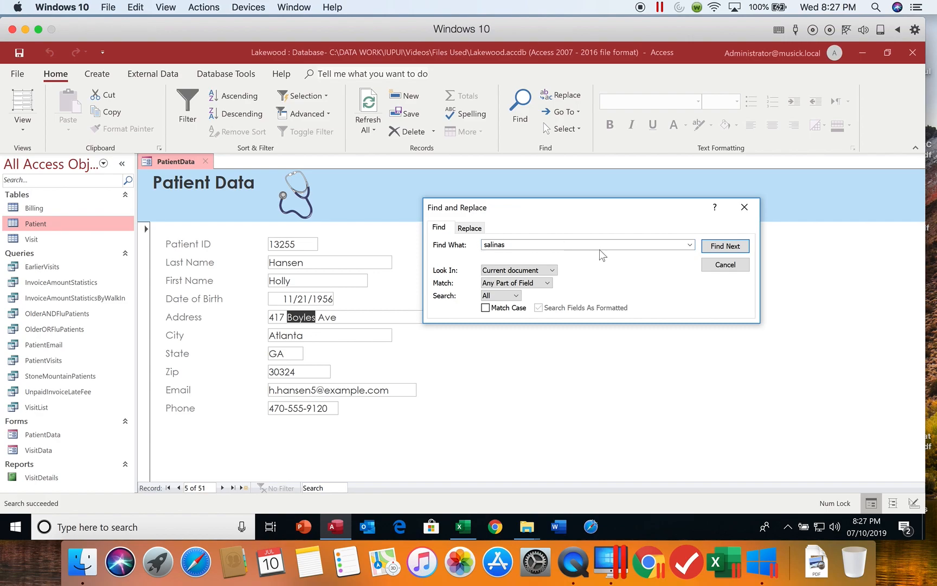
pyautogui.click(733, 247)
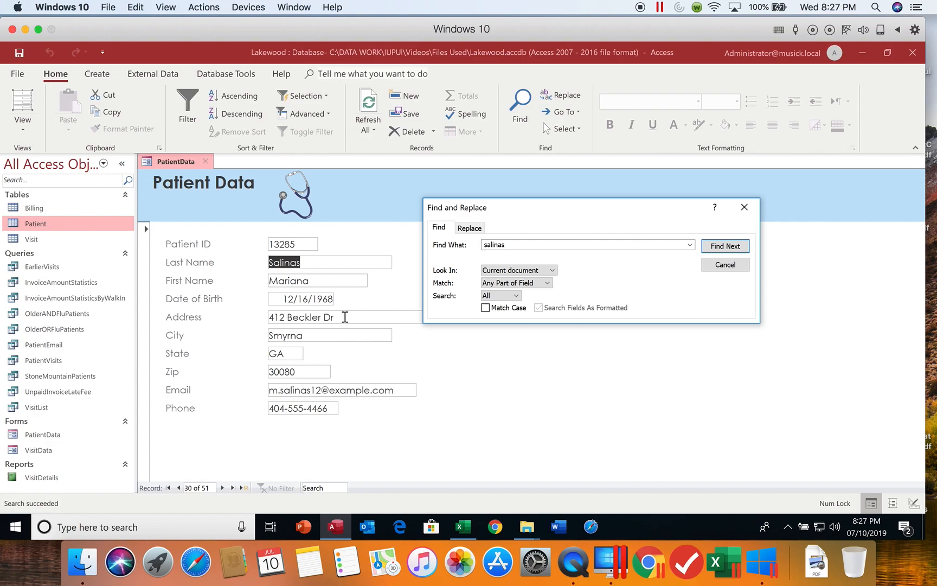
# Replace record 30's street address and city with the patient's new address
pyautogui.moveTo(344, 317); pyautogui.dragTo(262, 320)
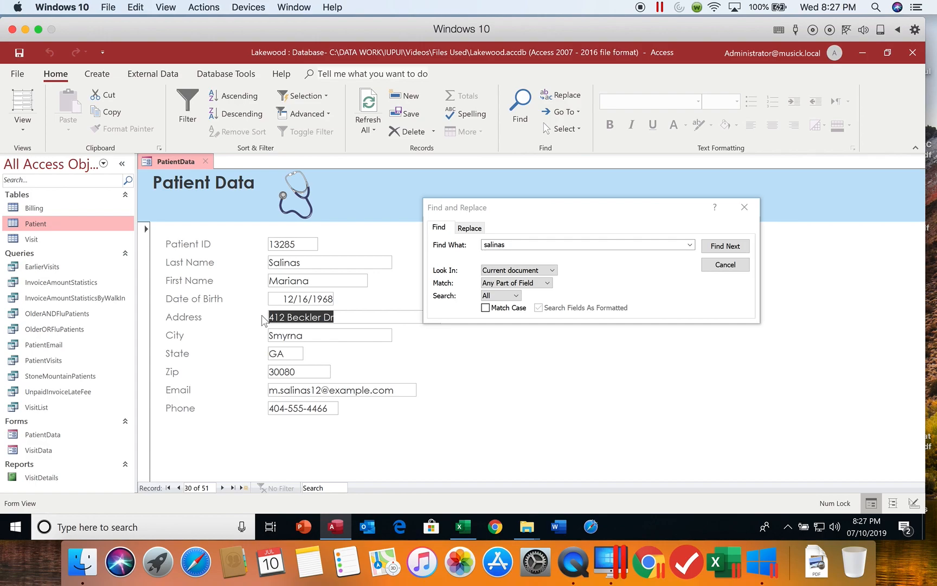
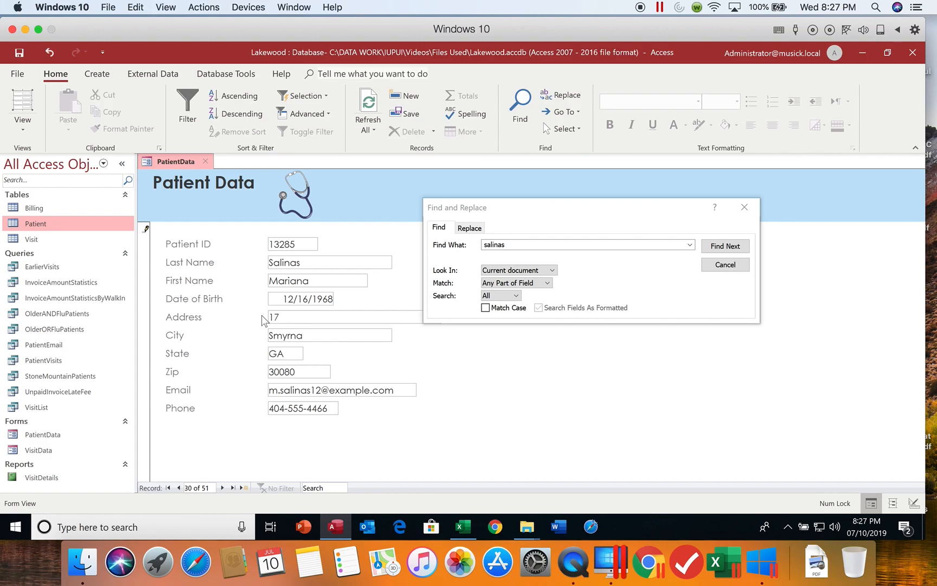
pyautogui.press('Tab')
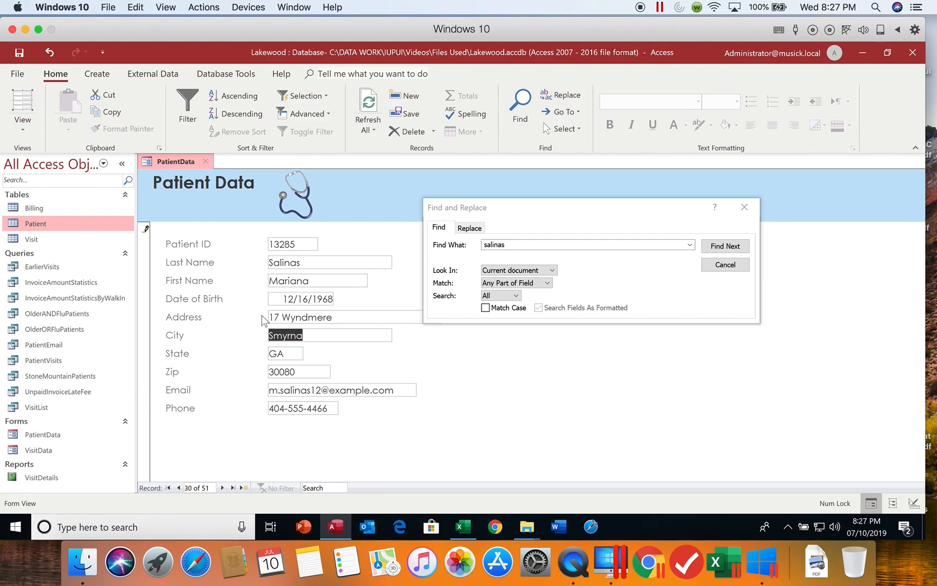
pyautogui.write('Mare')
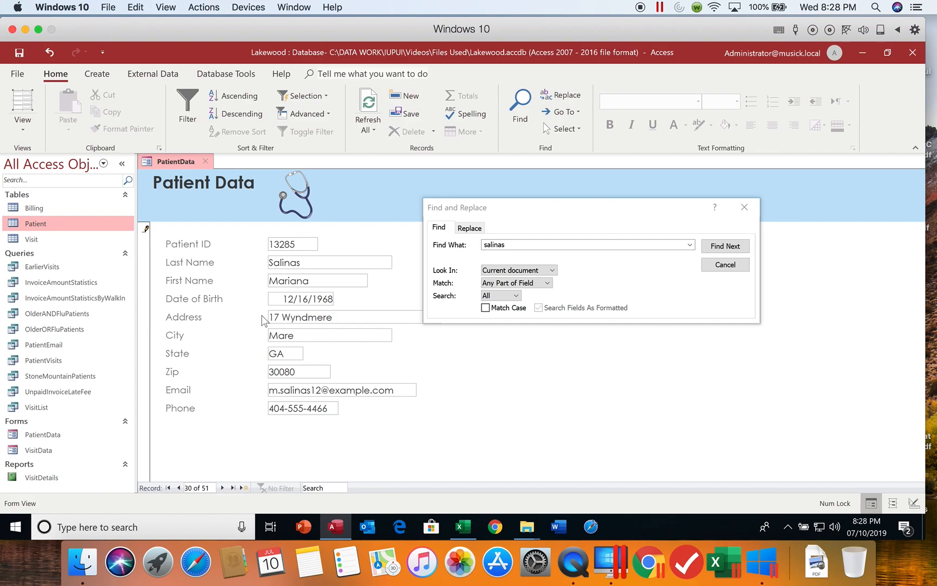
pyautogui.press('BackSpace')
pyautogui.write('ietta')
# Change the zip code's last two digits, close Find and Replace, and start blank record 52
pyautogui.moveTo(284, 372); pyautogui.dragTo(301, 374)
pyautogui.write('67')
pyautogui.press('Tab')
pyautogui.press('Tab')
pyautogui.press('Tab')
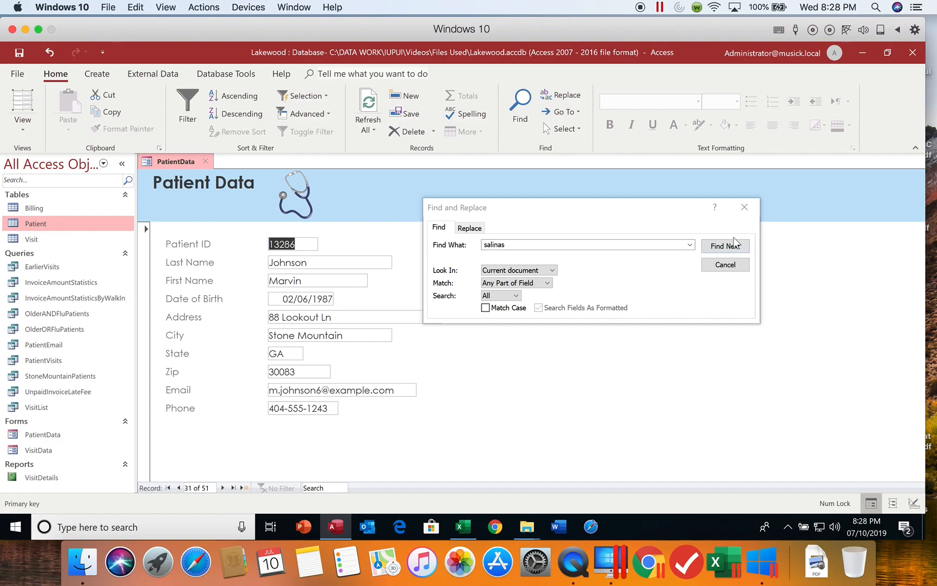
pyautogui.click(744, 207)
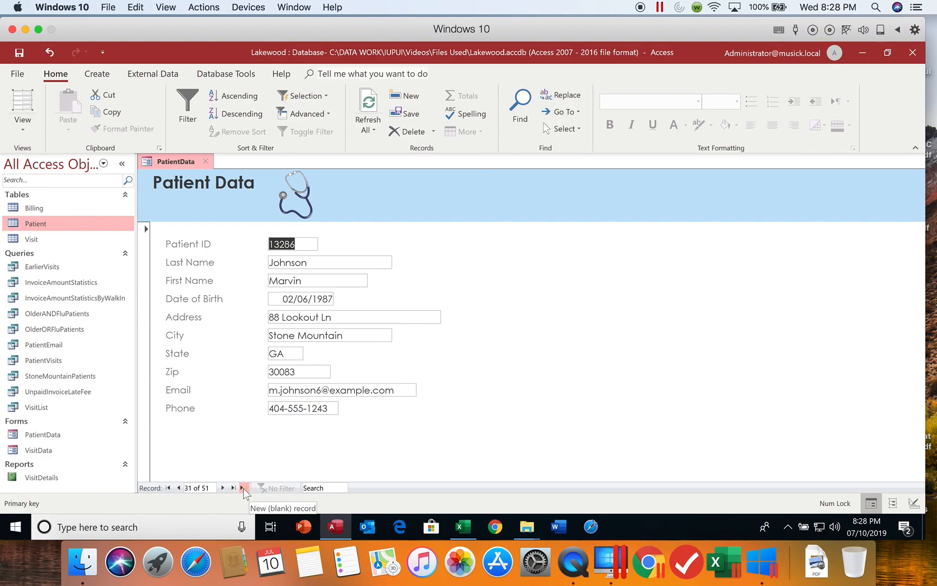
pyautogui.click(242, 487)
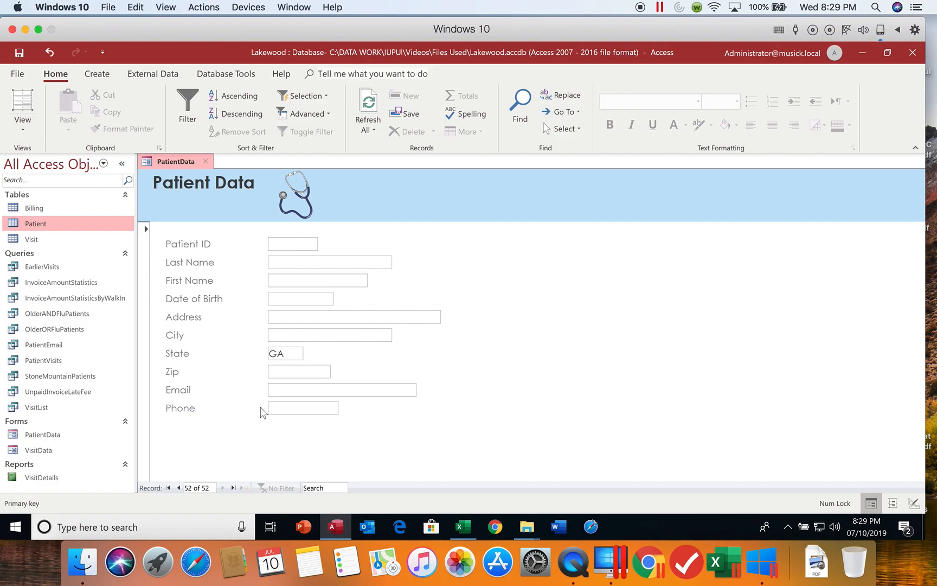
# Enter the new patient's ID, last and first name, birth date, street address and city
pyautogui.write('13313')
pyautogui.press('Tab')
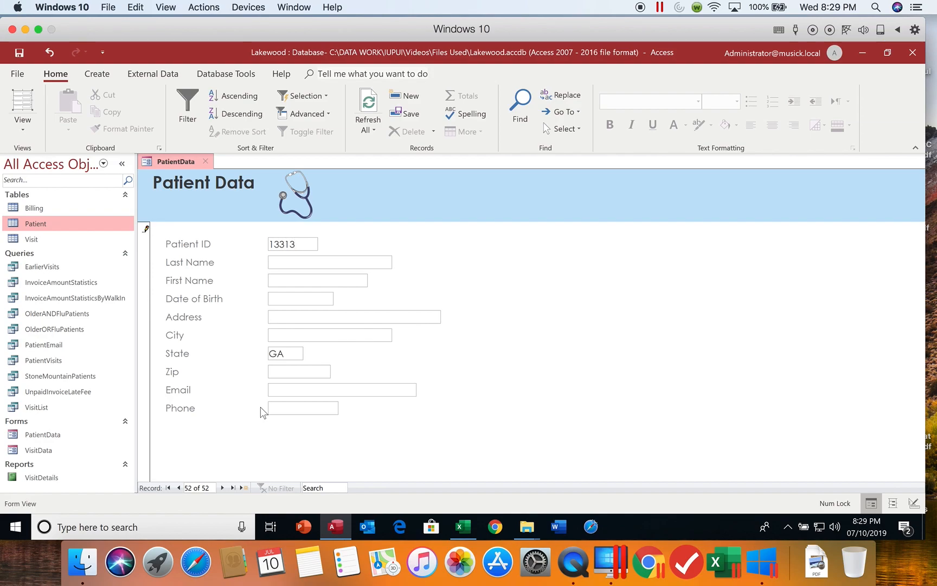
pyautogui.press('Tab')
pyautogui.write('6/17/85')
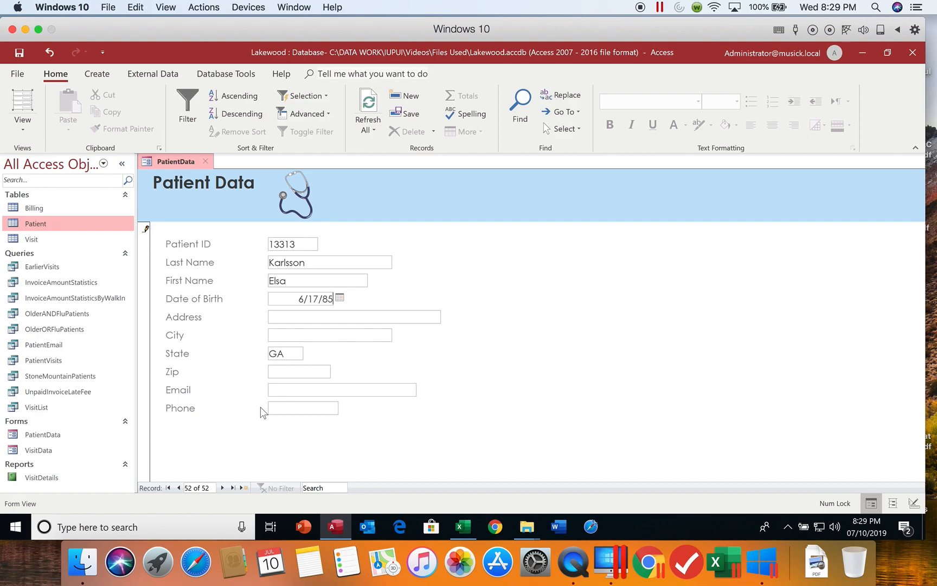
pyautogui.press('Tab')
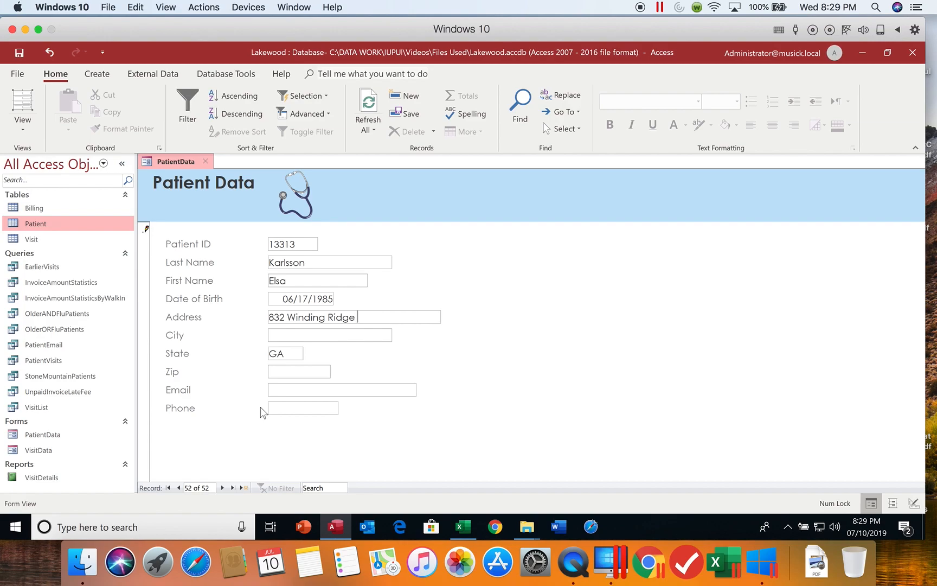
pyautogui.write('Stone ')
pyautogui.write('Mountain')
pyautogui.press('Tab')
pyautogui.press('Tab')
# Enter the patient's zip code, e-mail and phone, then save record 52 and move to record 53
pyautogui.write('300888')
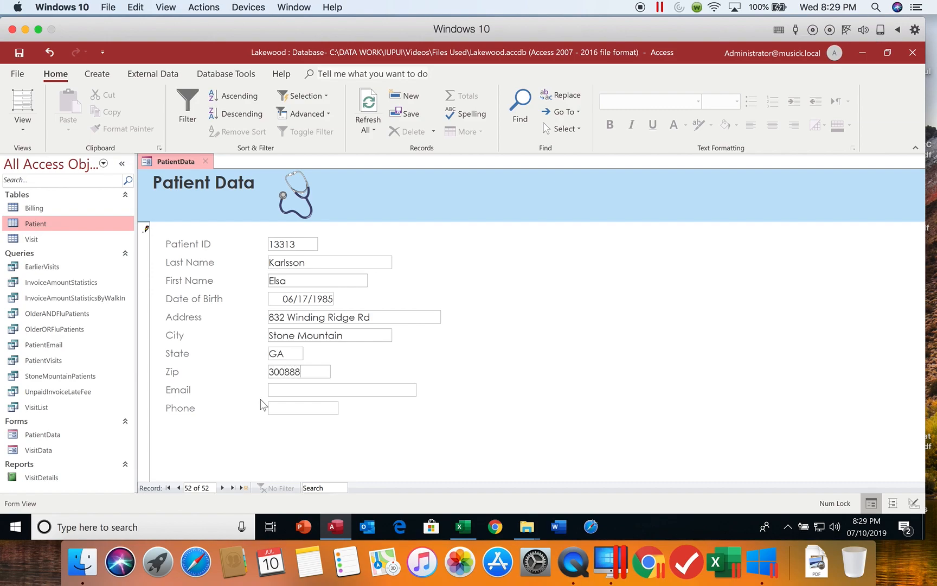
pyautogui.press('BackSpace')
pyautogui.write('e.karlsson2@example.com')
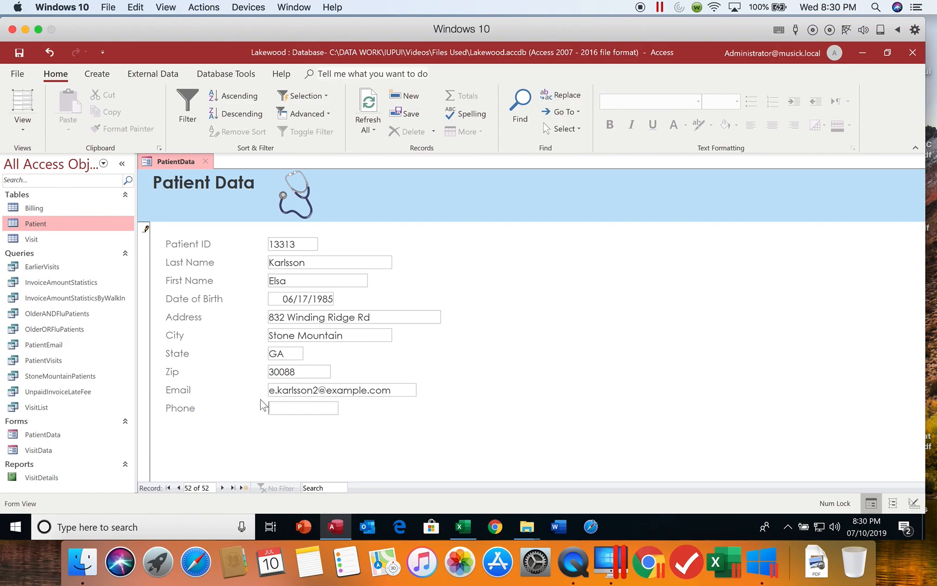
pyautogui.write('770-555-0125')
pyautogui.press('Tab')
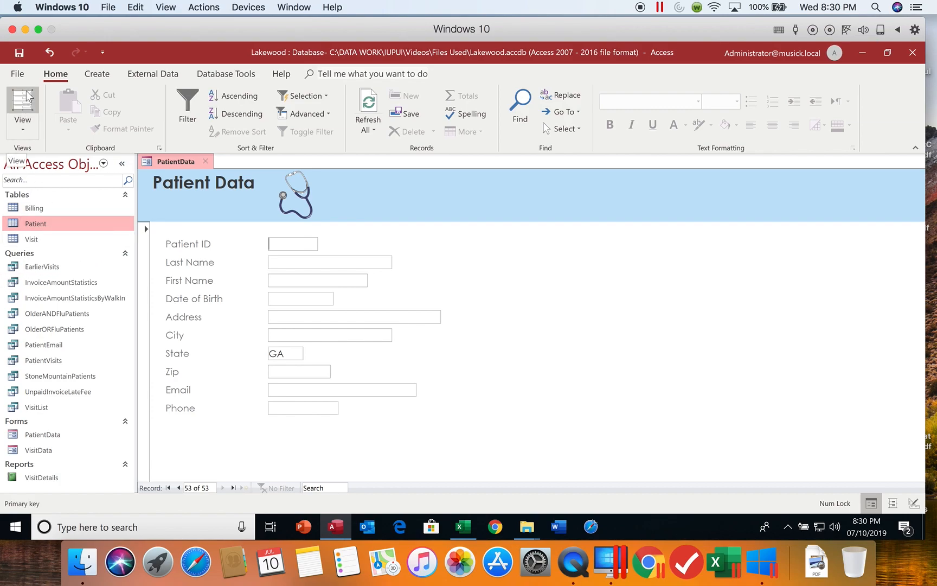
# Return to the first patient record and open the form's Print Preview
pyautogui.click(169, 488)
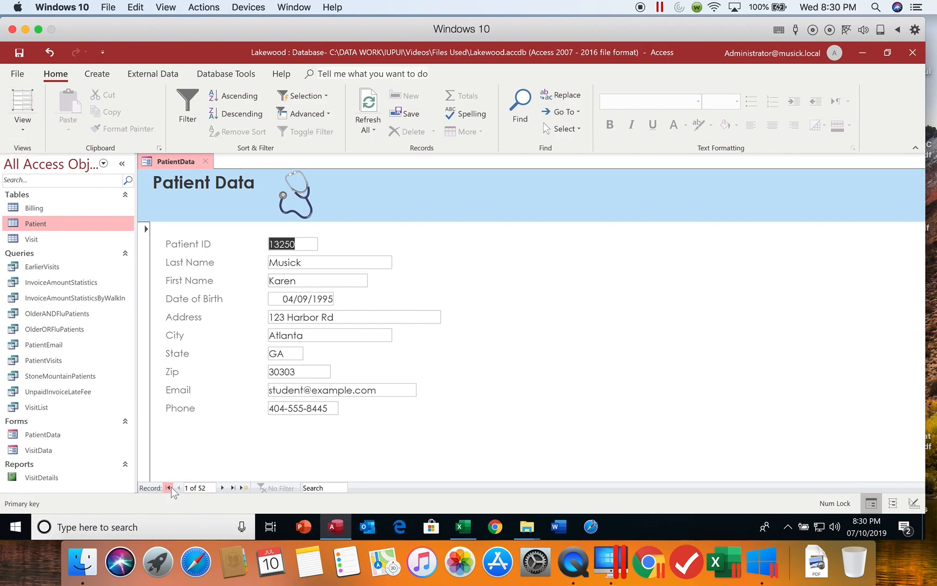
pyautogui.click(20, 76)
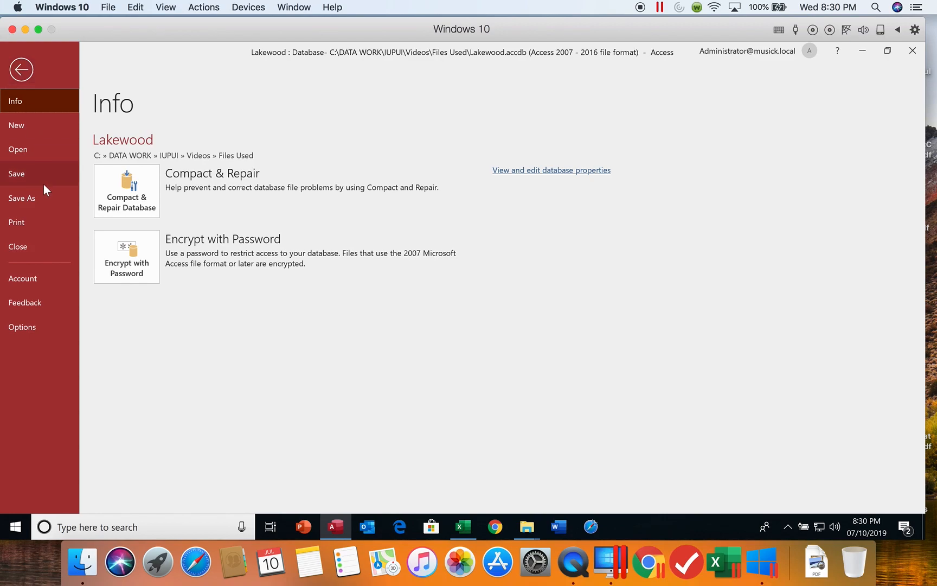
pyautogui.click(31, 219)
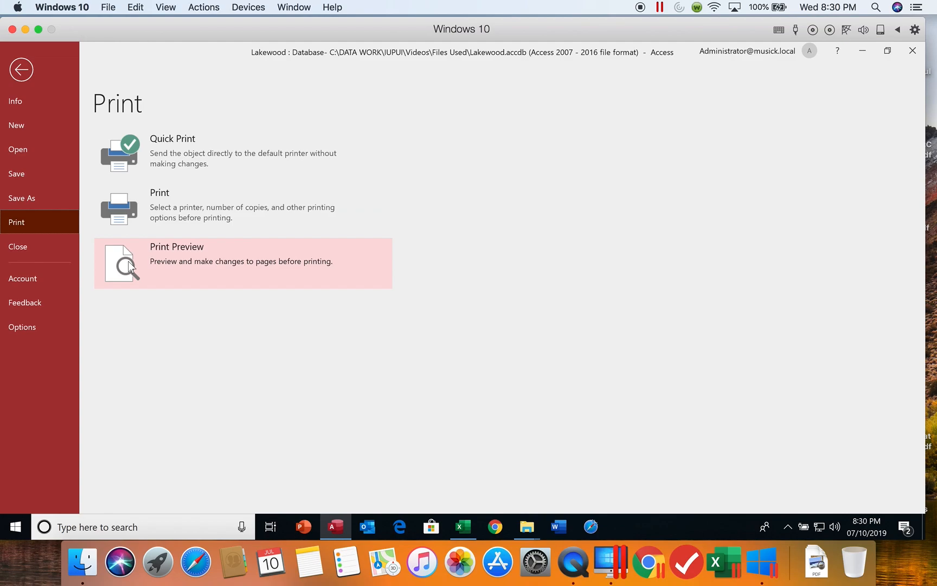
pyautogui.click(128, 261)
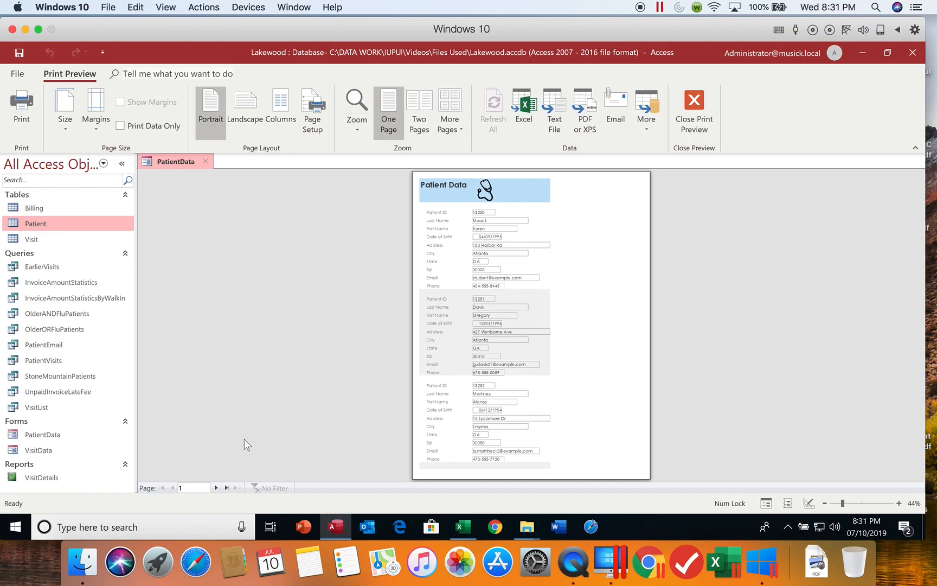
# Page through the preview to page 6, zoom to Fit to Window, then close the preview
pyautogui.click(216, 488)
pyautogui.click(216, 488)
pyautogui.click(216, 488)
pyautogui.click(216, 488)
pyautogui.click(216, 488)
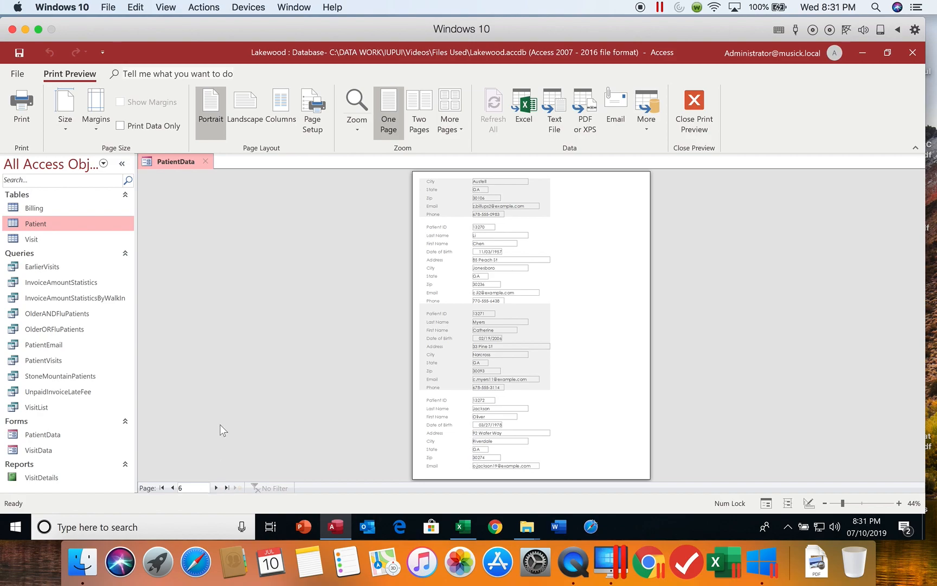
pyautogui.click(353, 132)
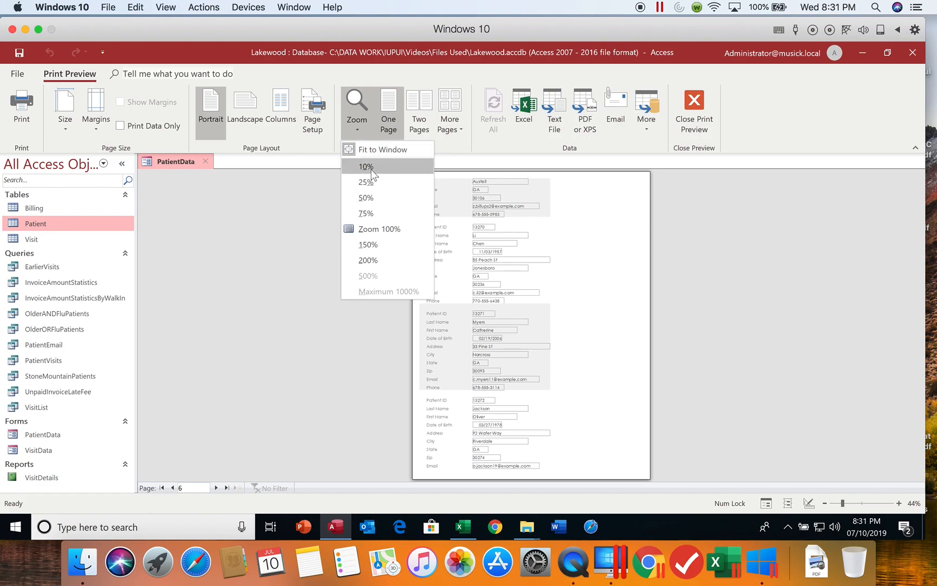
pyautogui.click(375, 151)
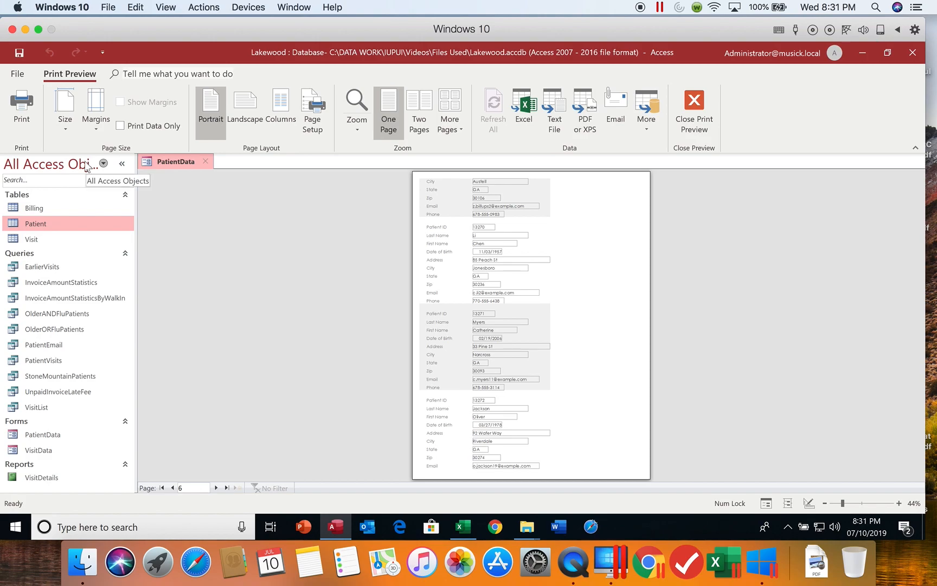
pyautogui.click(698, 116)
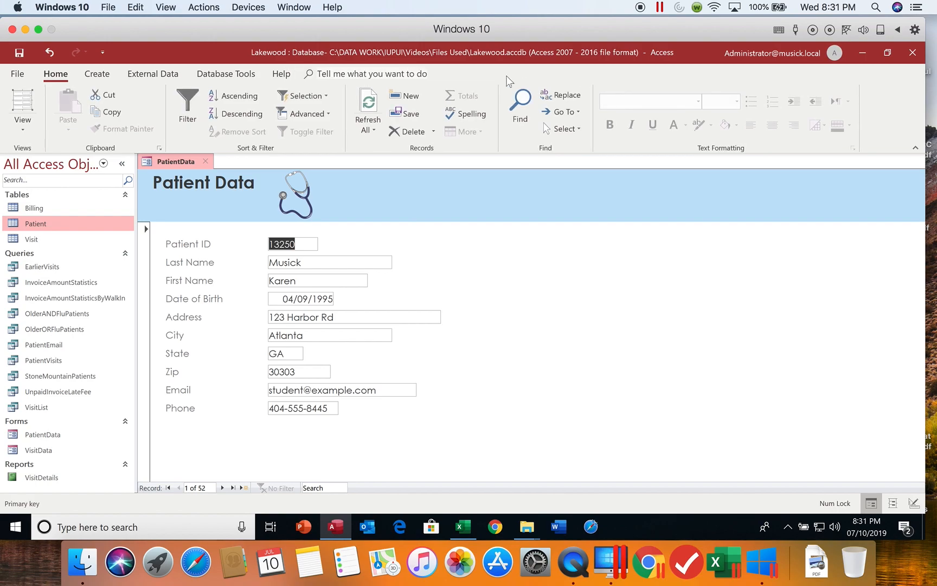
# Print only the selected record using the Microsoft Print to PDF printer
pyautogui.click(22, 79)
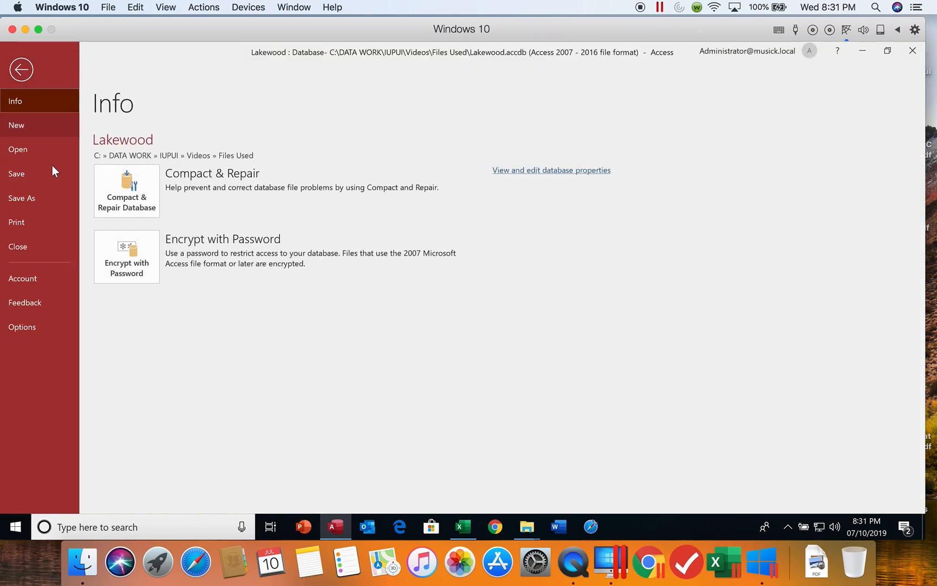
pyautogui.click(32, 223)
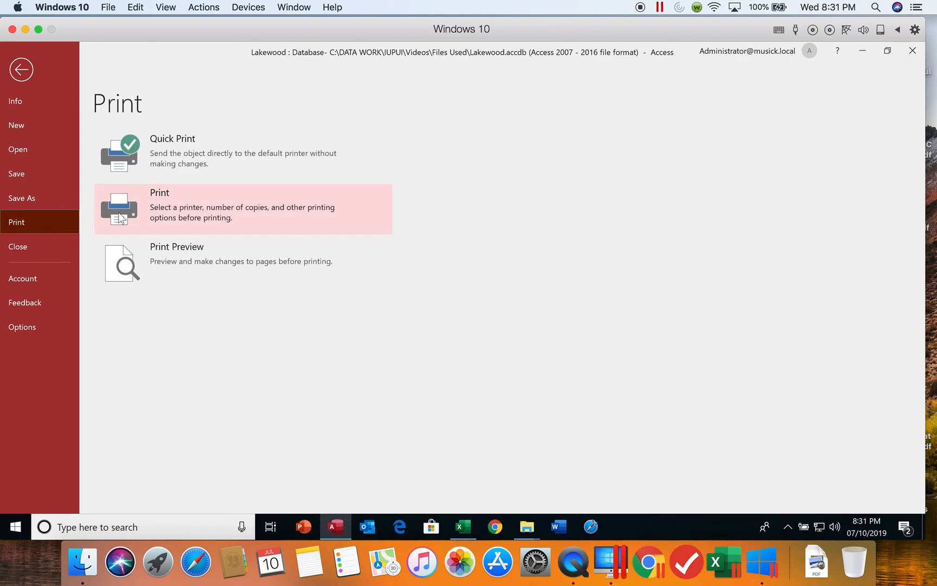
pyautogui.click(121, 217)
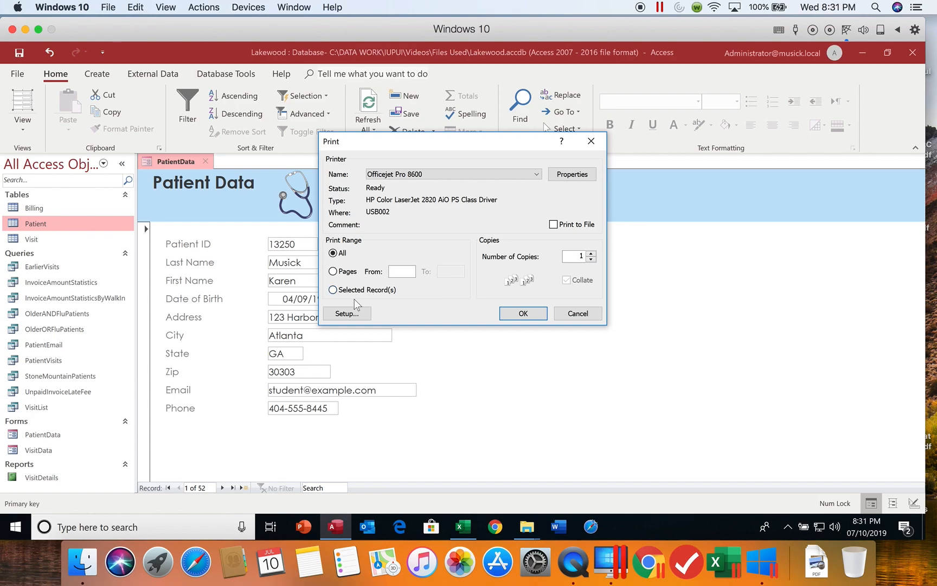
pyautogui.click(340, 292)
pyautogui.click(536, 173)
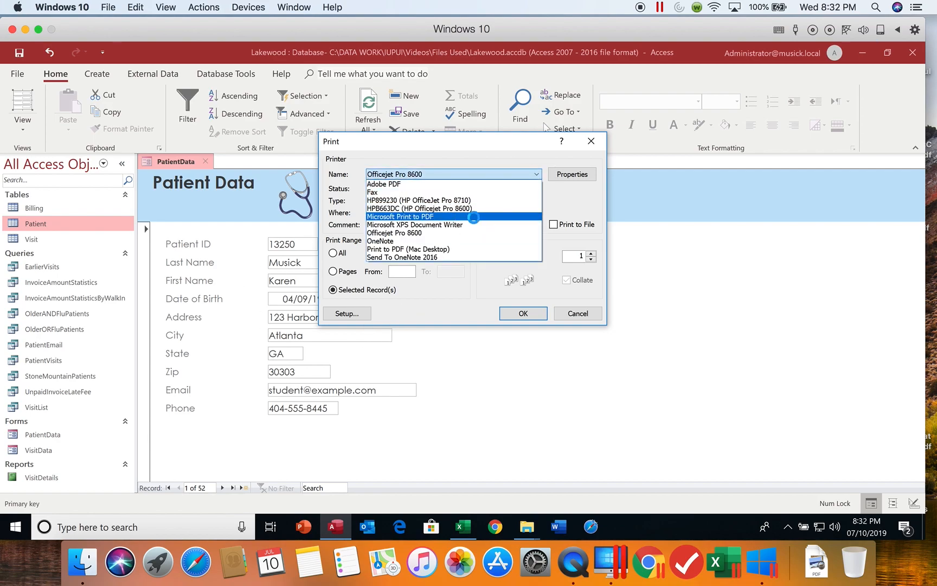
pyautogui.click(476, 216)
pyautogui.click(524, 315)
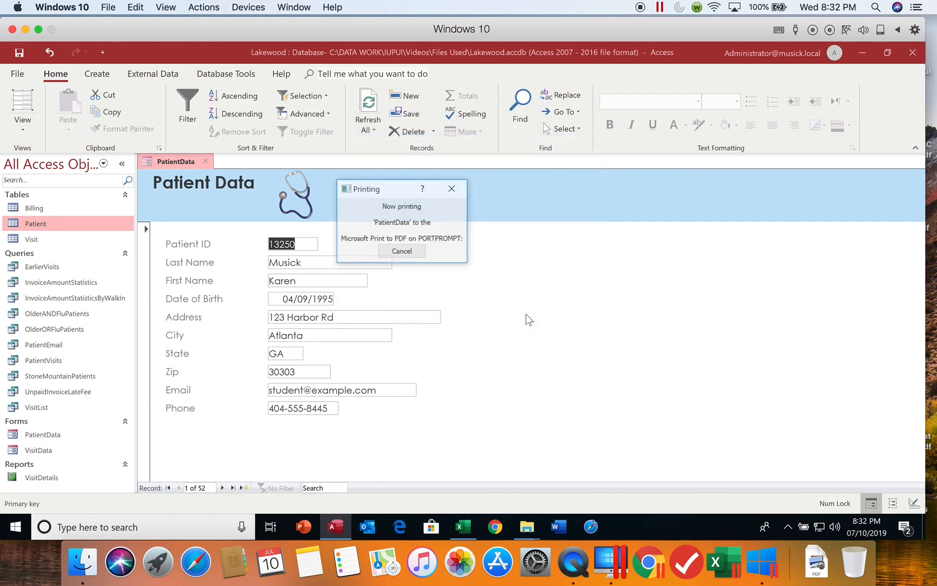
# Save the printout as test.pdf, replacing the existing file, and close the PatientData form
pyautogui.write('tes')
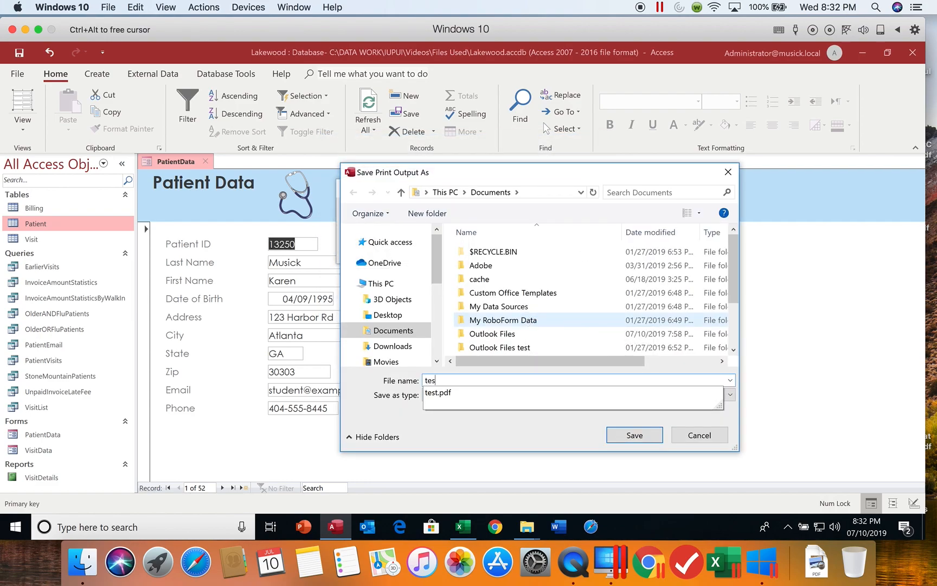
pyautogui.write('t')
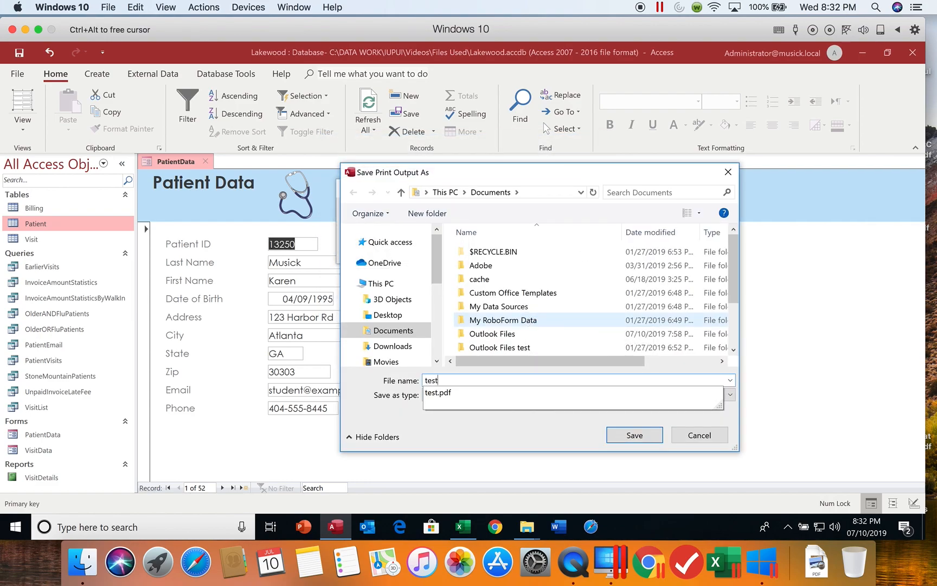
pyautogui.click(508, 396)
pyautogui.click(635, 437)
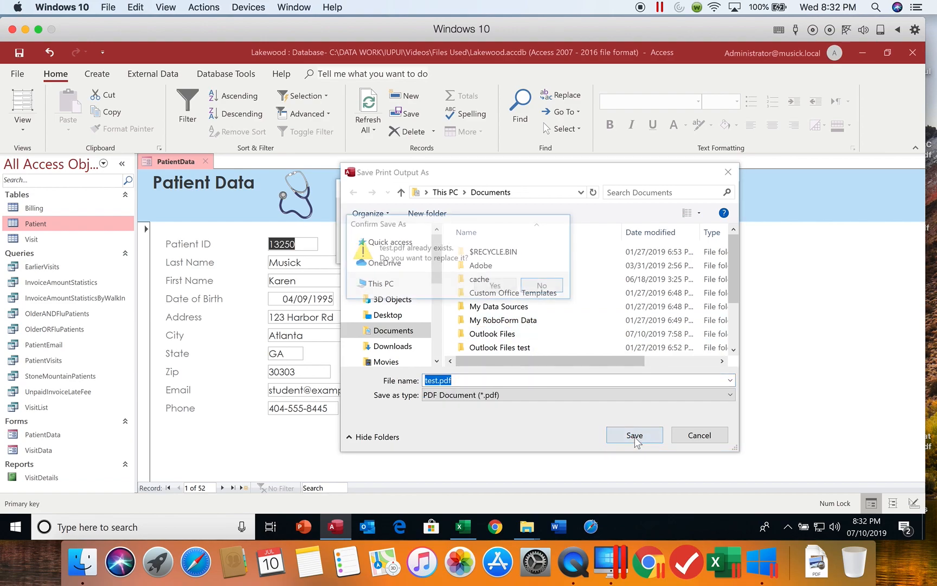
pyautogui.click(497, 287)
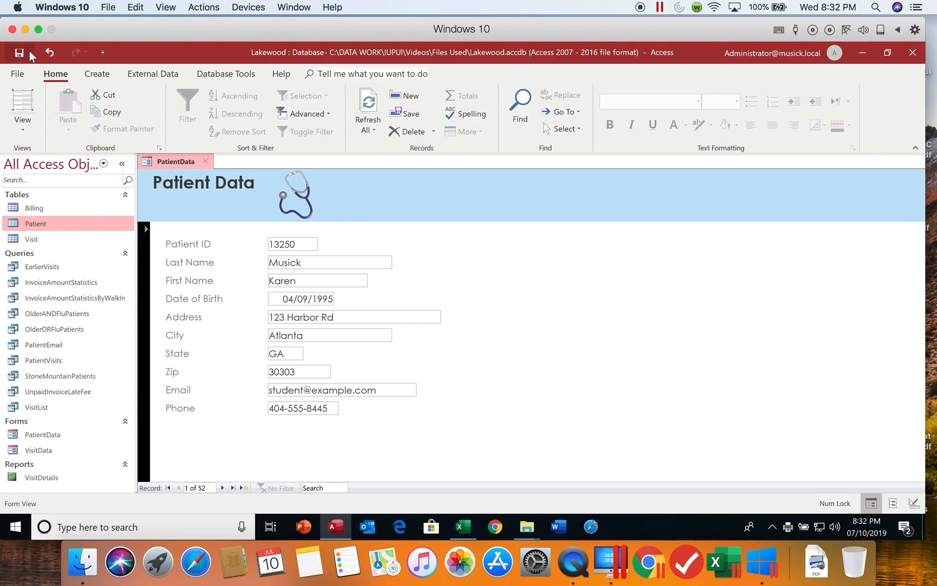
pyautogui.click(208, 162)
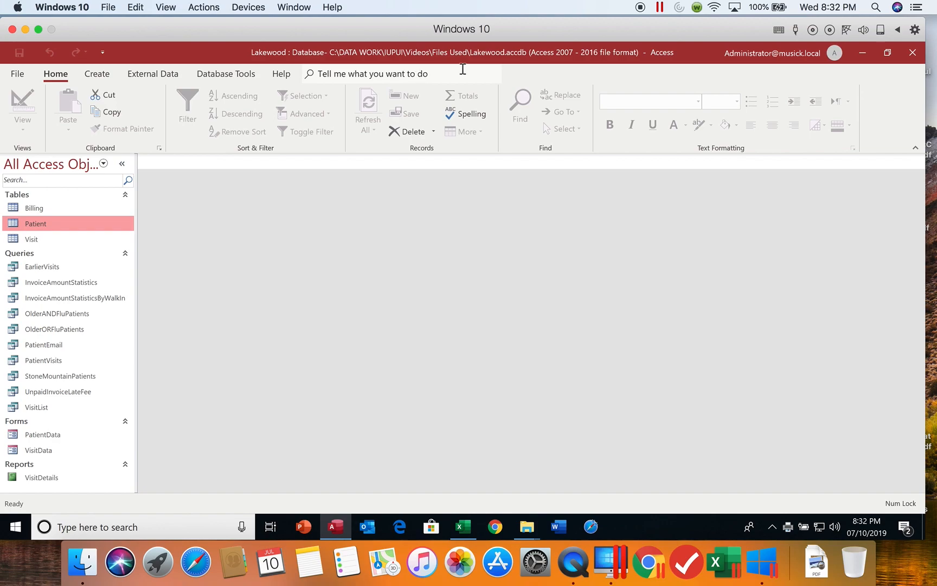